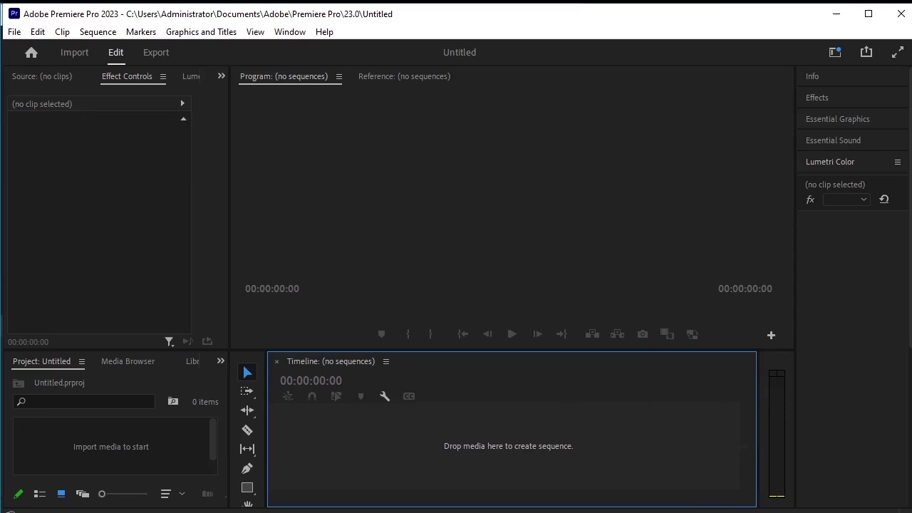
# Import chop.mp4 and create a new sequence from it.
pyautogui.doubleClick(125, 450)
pyautogui.click(177, 194)
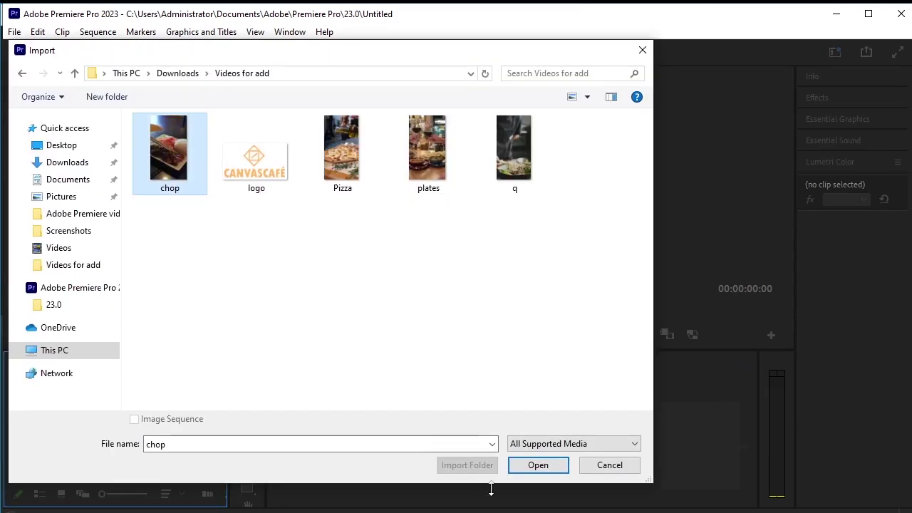
pyautogui.click(545, 466)
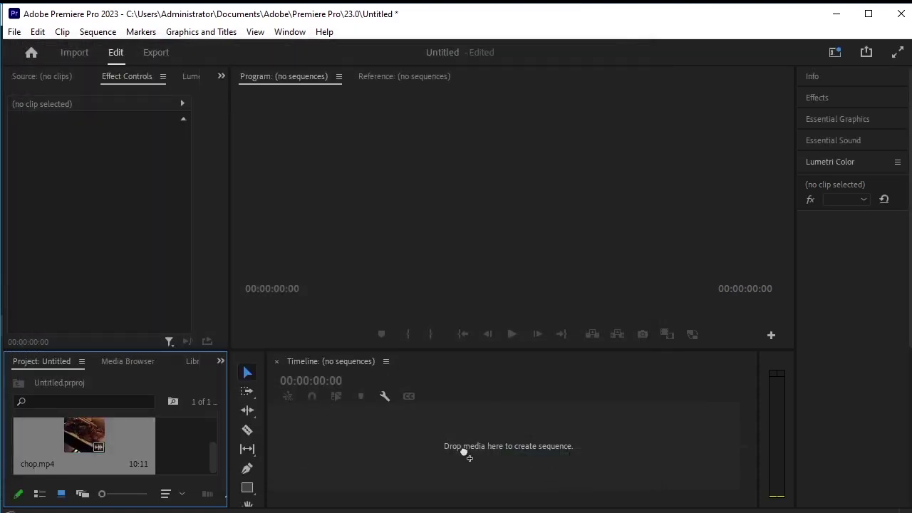
pyautogui.moveTo(474, 447); pyautogui.dragTo(473, 448)
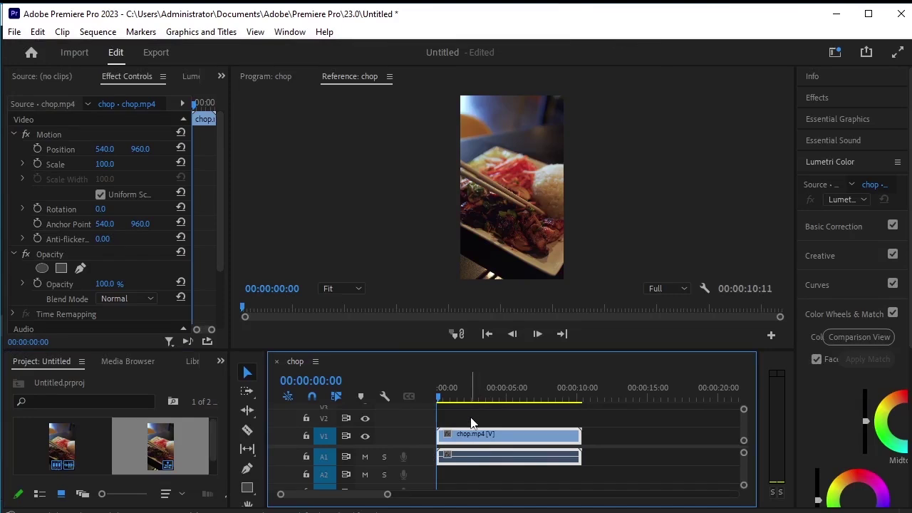
# Import the CANVASCAFÉ logo.png and place it on V2 above chop.mp4.
pyautogui.rightClick(131, 388)
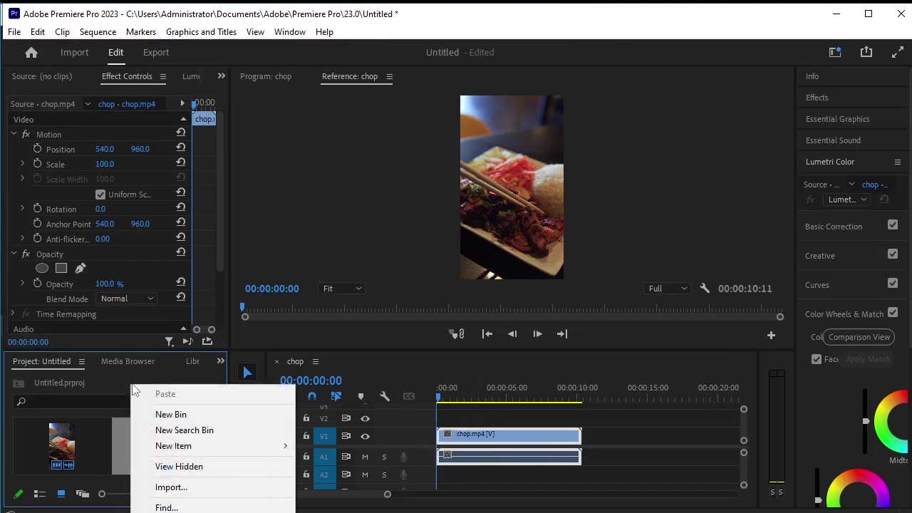
pyautogui.click(226, 491)
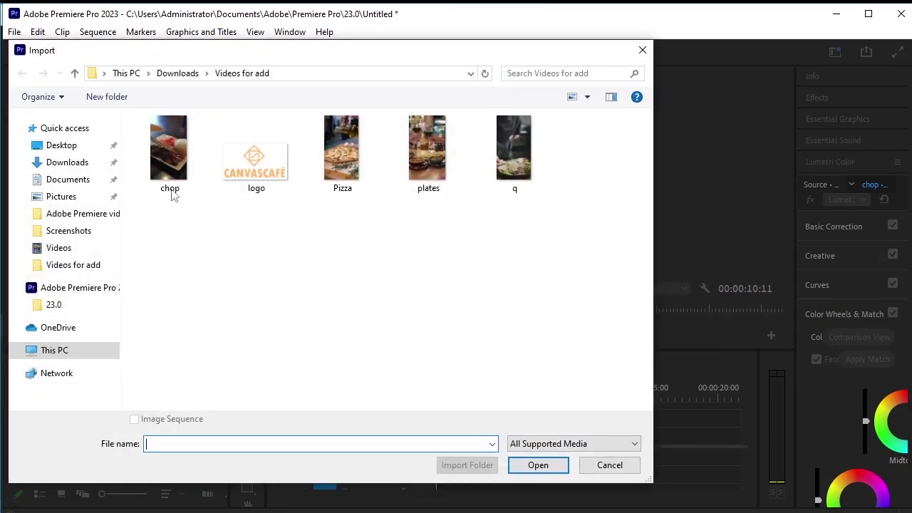
pyautogui.click(256, 178)
pyautogui.click(544, 470)
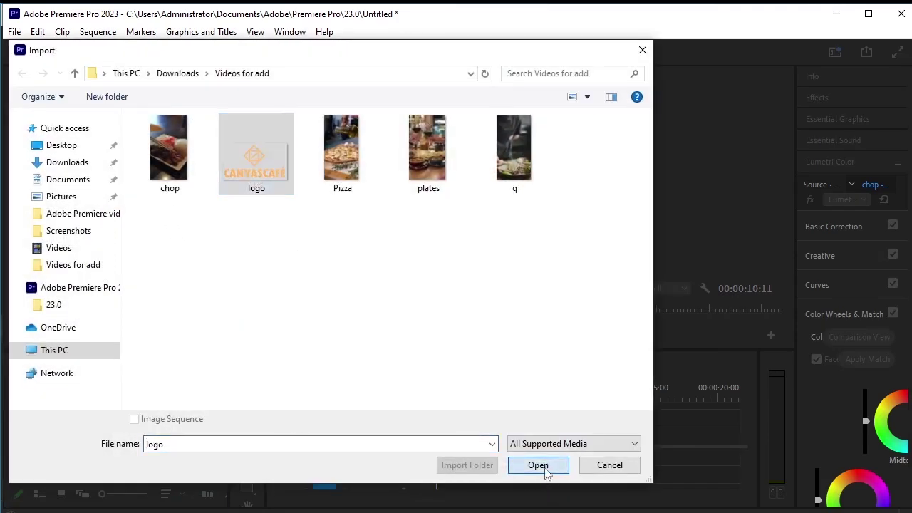
pyautogui.moveTo(106, 448); pyautogui.dragTo(441, 418)
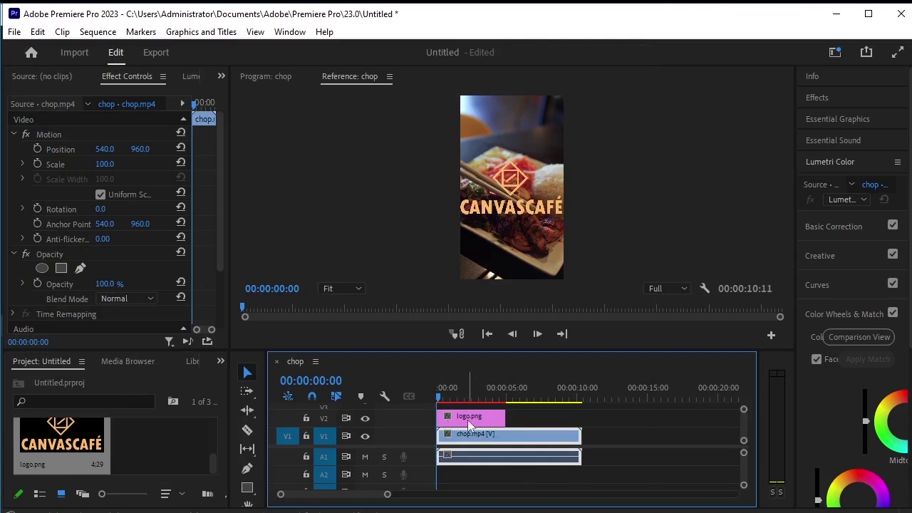
# Scale the logo to 42 with Position Y 287, then preview the sequence.
pyautogui.click(468, 419)
pyautogui.moveTo(105, 164); pyautogui.dragTo(68, 164)
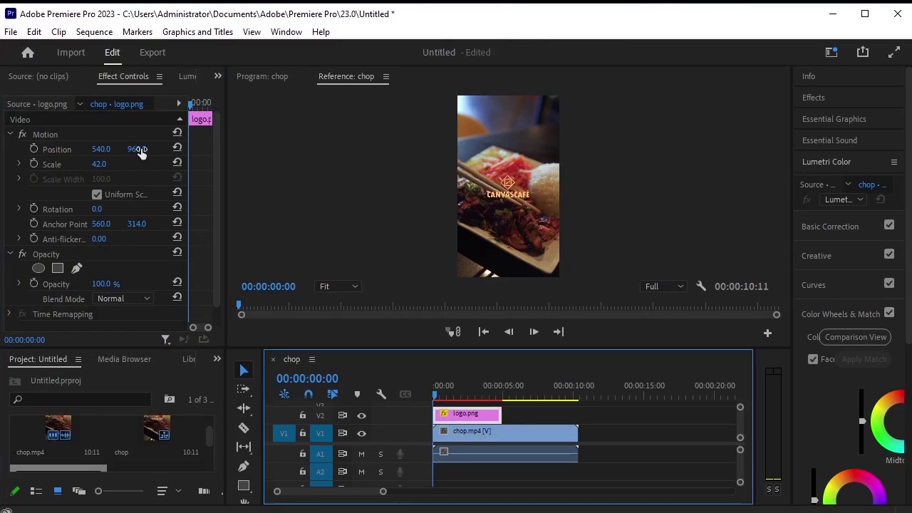
pyautogui.moveTo(140, 149); pyautogui.dragTo(63, 149)
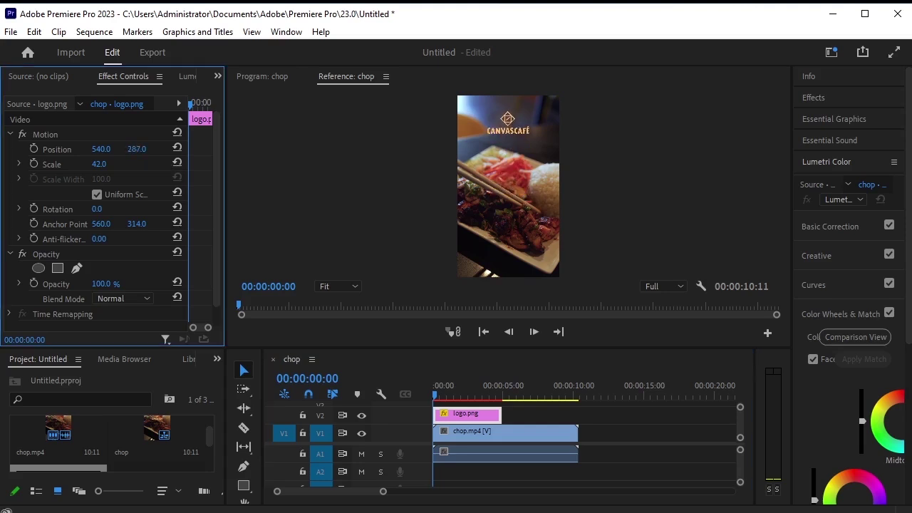
pyautogui.click(474, 419)
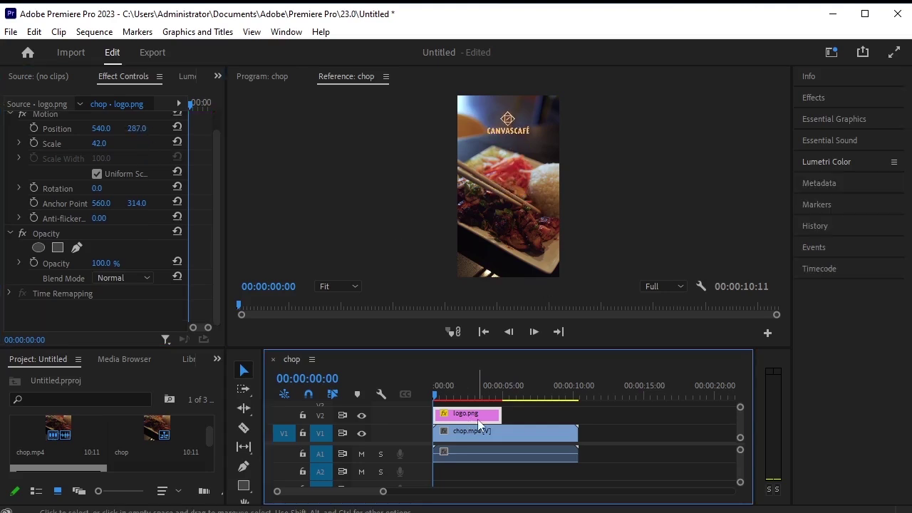
pyautogui.press('space')
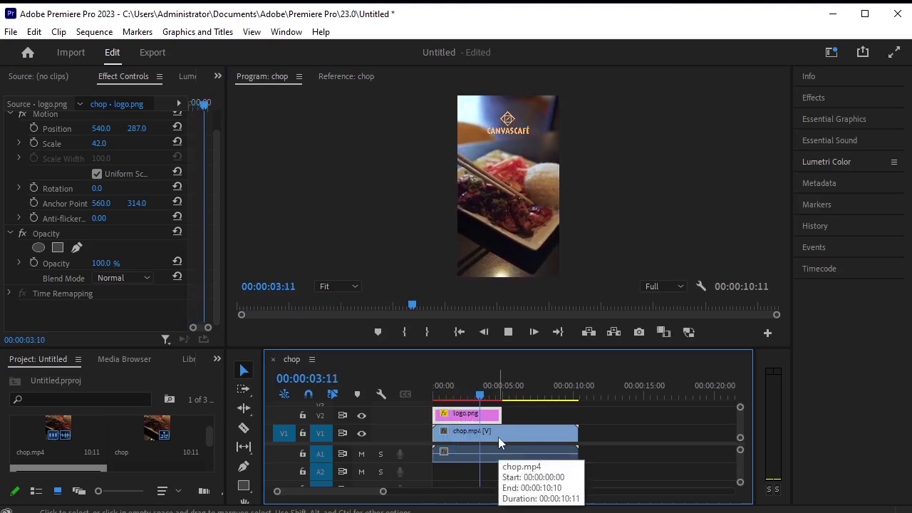
# Keyframe chop.mp4's Scale from about 150 at the start down to 100 at roughly four seconds, then preview.
pyautogui.press('space')
pyautogui.click(472, 396)
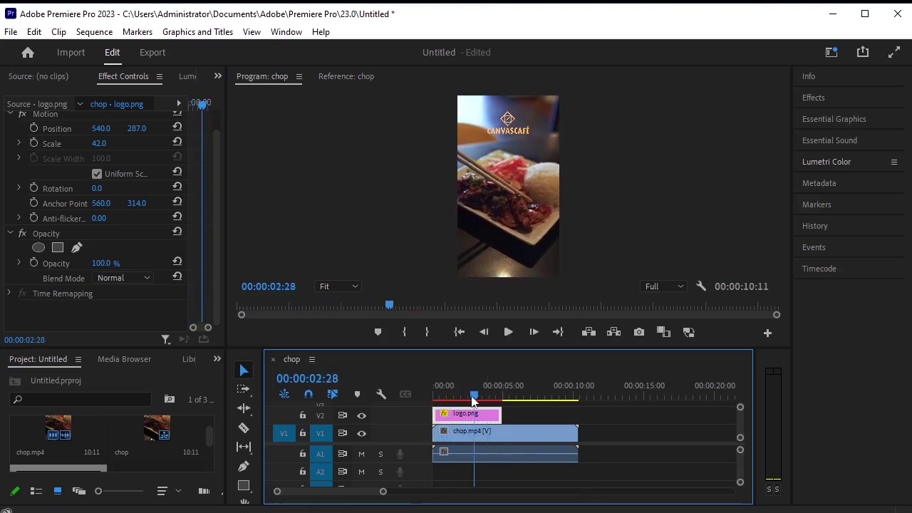
pyautogui.moveTo(472, 399); pyautogui.dragTo(396, 399)
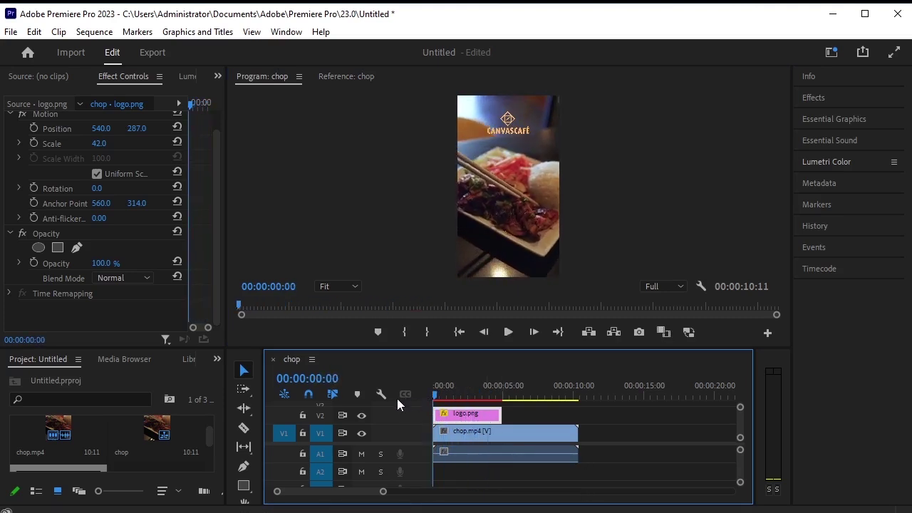
pyautogui.click(467, 434)
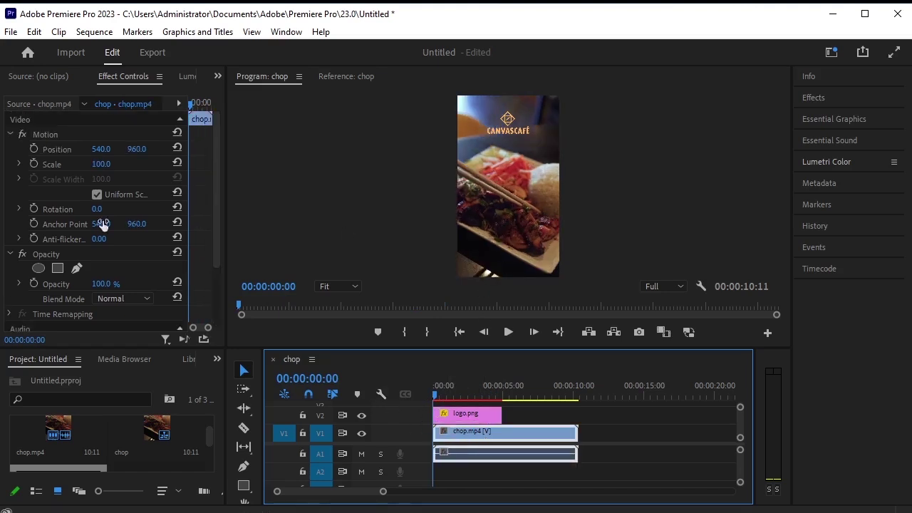
pyautogui.click(32, 164)
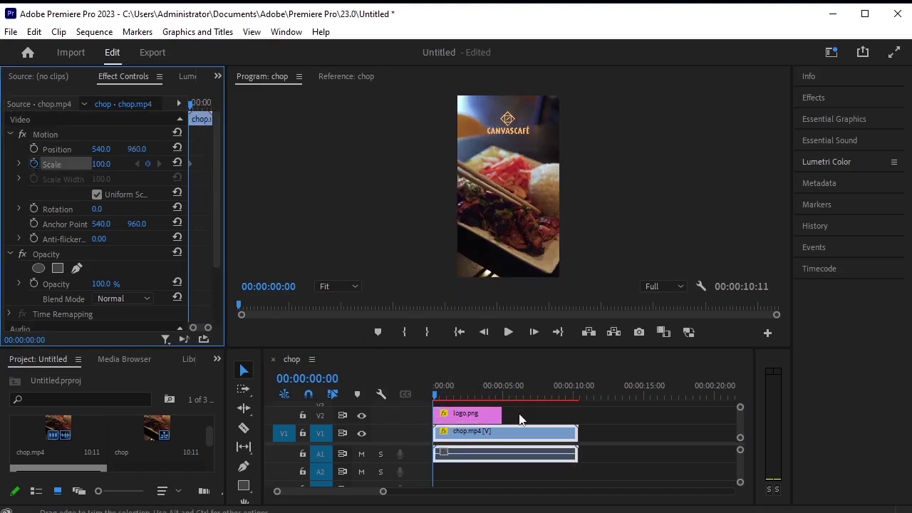
pyautogui.moveTo(438, 396); pyautogui.dragTo(495, 425)
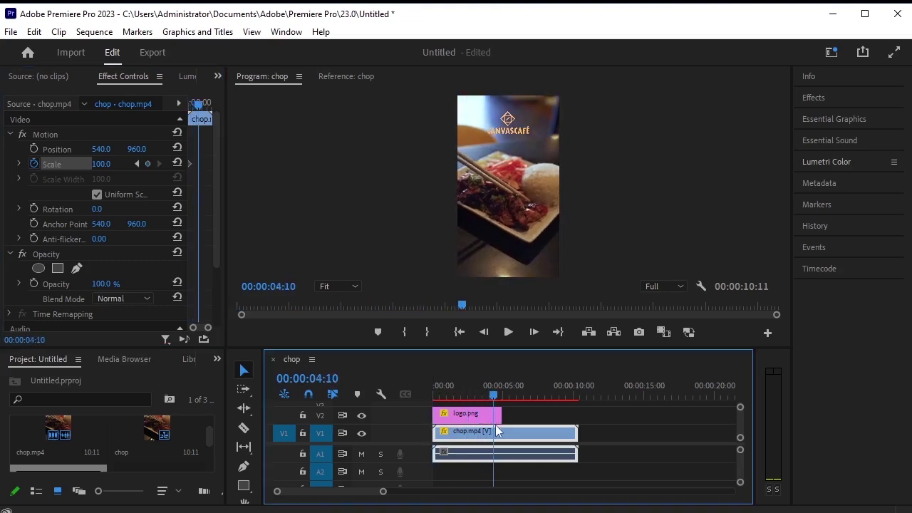
pyautogui.click(148, 164)
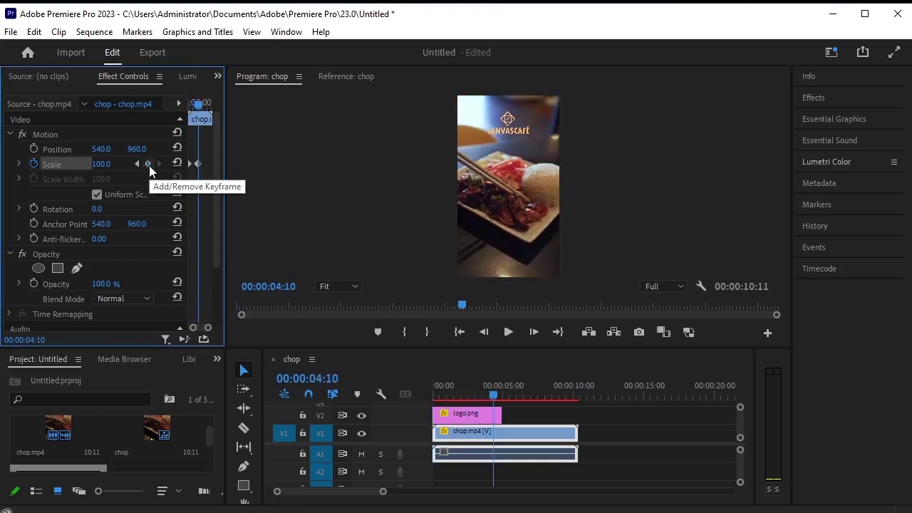
pyautogui.click(135, 164)
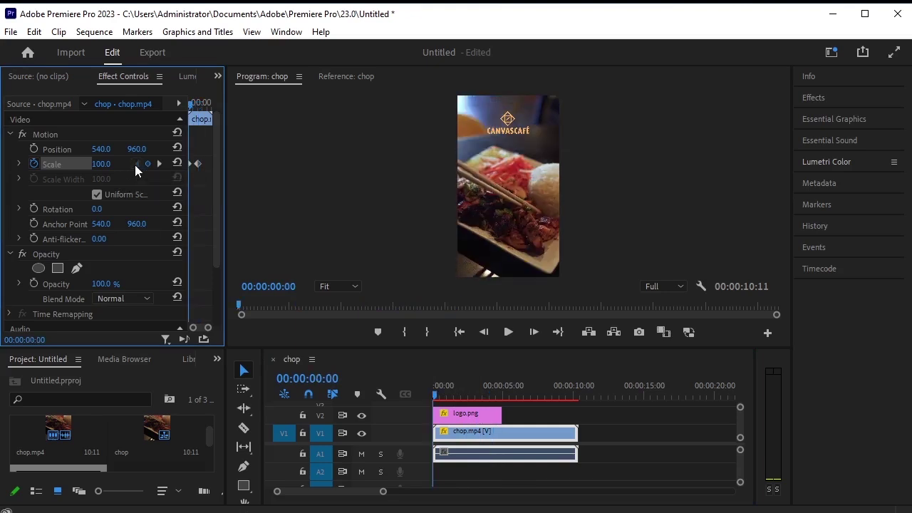
pyautogui.moveTo(102, 164); pyautogui.dragTo(138, 164)
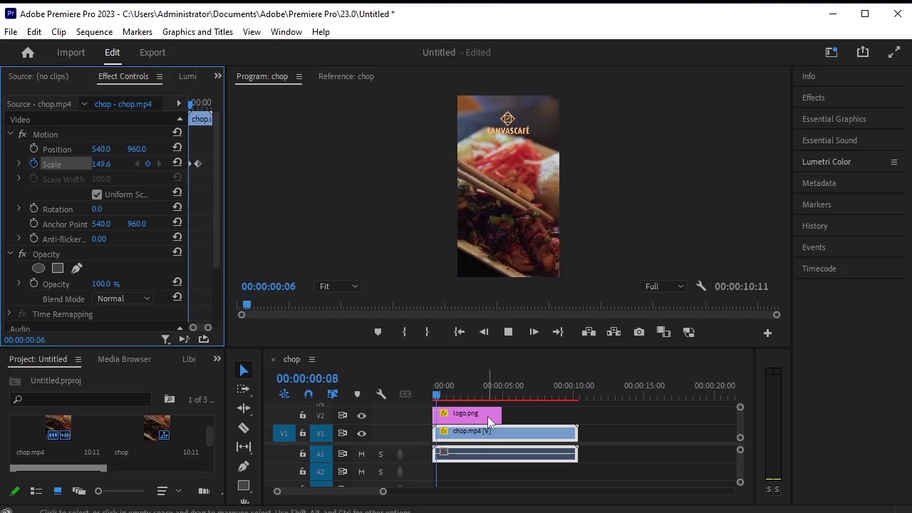
pyautogui.press('j')
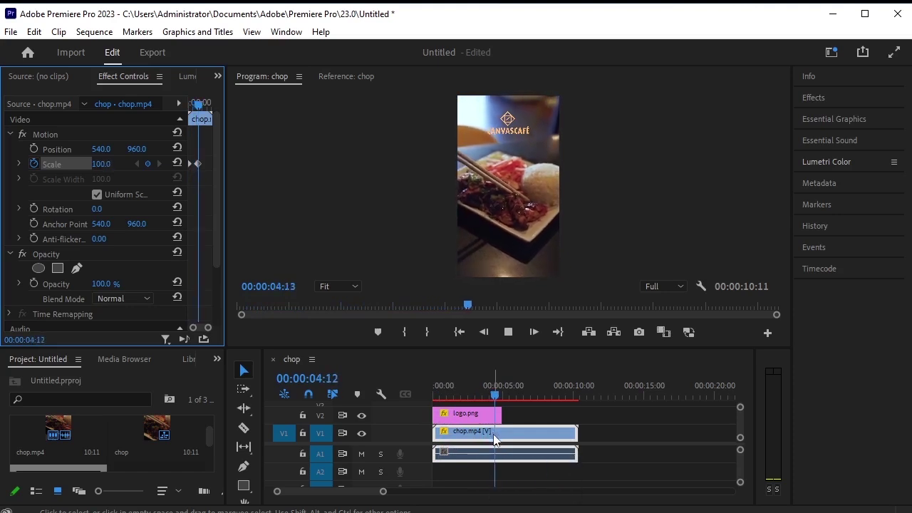
pyautogui.press('space')
# Cut chop.mp4 at five seconds, delete the remainder, and replay the shortened sequence.
pyautogui.press('c')
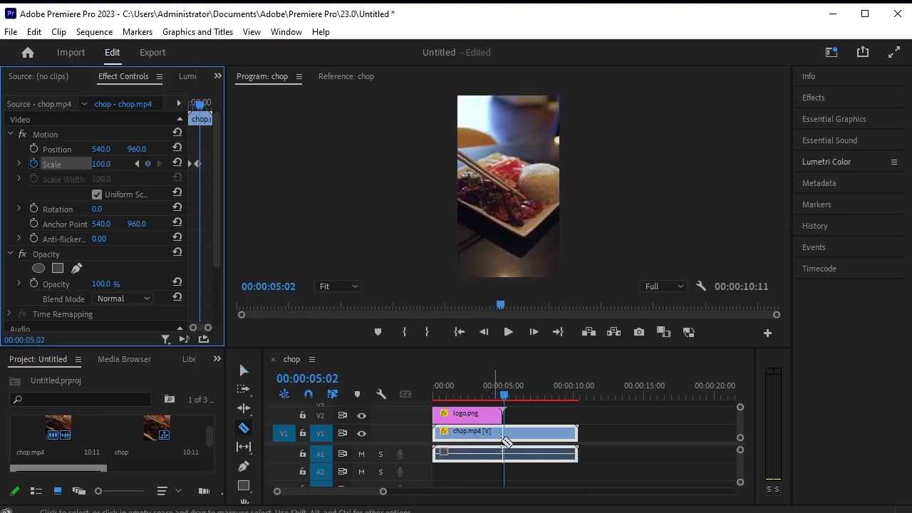
pyautogui.click(504, 432)
pyautogui.press('v')
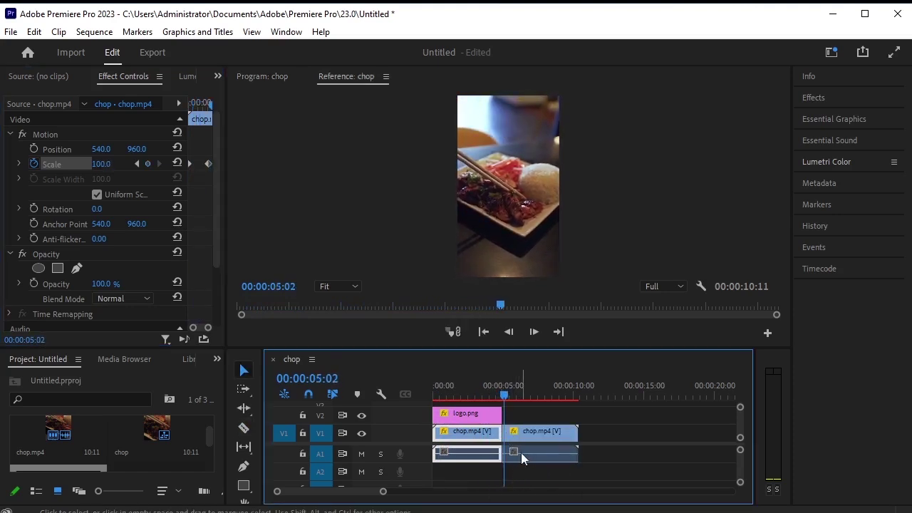
pyautogui.click(528, 445)
pyautogui.press('Delete')
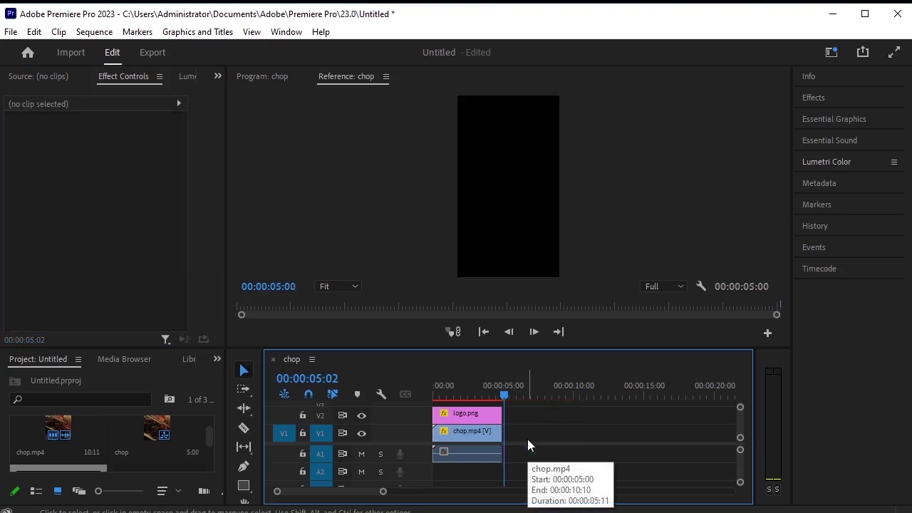
pyautogui.press('Home')
pyautogui.press('space')
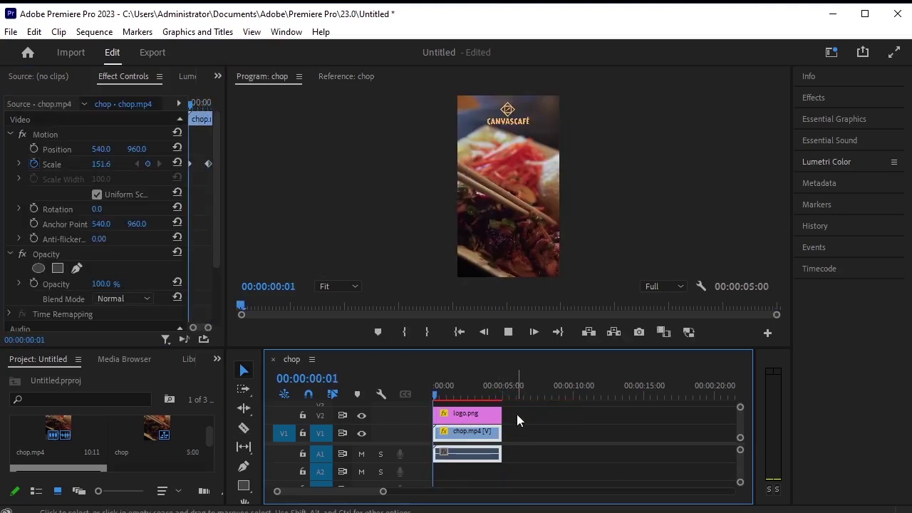
# Select all clips, run Sequence > Render Selection, and play the rendered result.
pyautogui.moveTo(516, 460); pyautogui.dragTo(425, 410)
pyautogui.press('space')
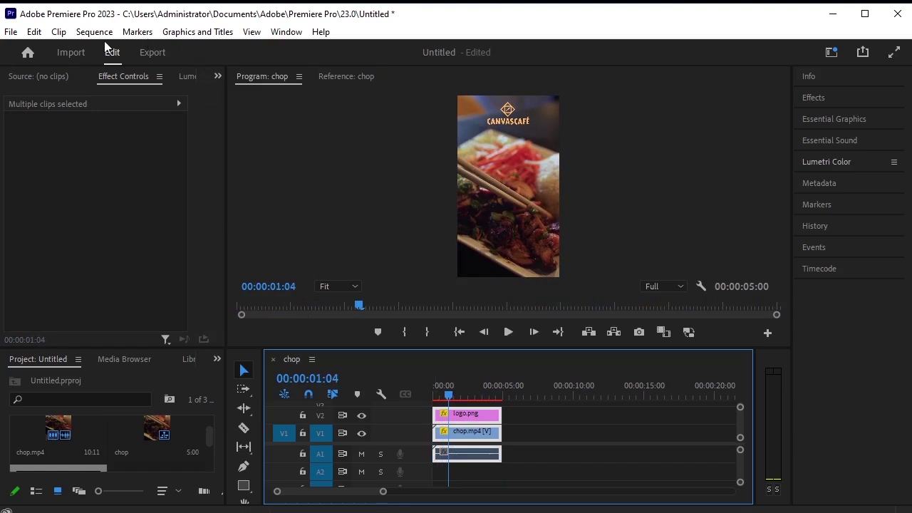
pyautogui.click(94, 31)
pyautogui.click(164, 99)
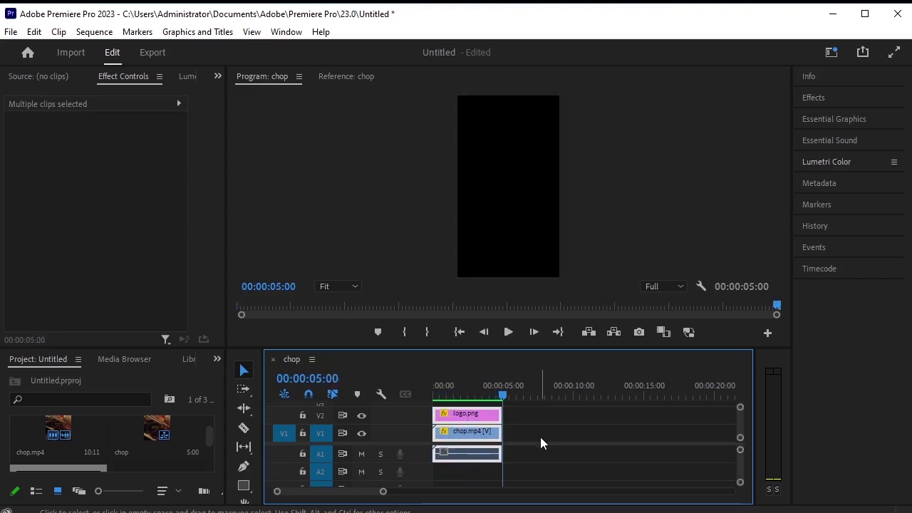
pyautogui.press('space')
pyautogui.press('space')
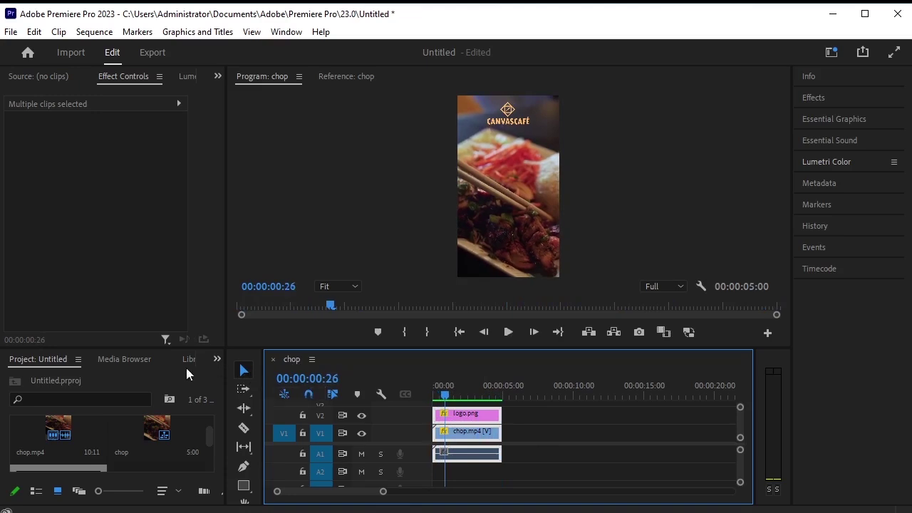
# Import Pizza.mp4 and place it on V1 after chop.mp4.
pyautogui.rightClick(150, 377)
pyautogui.click(237, 482)
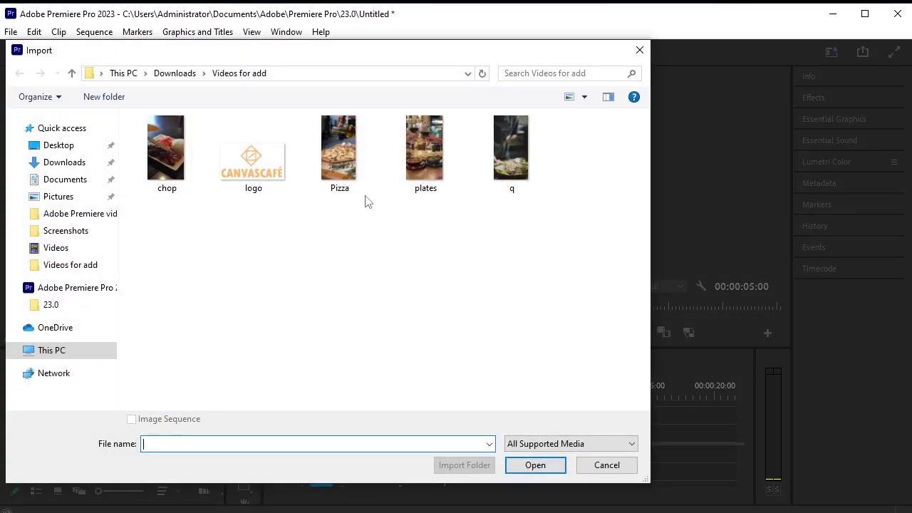
pyautogui.click(333, 178)
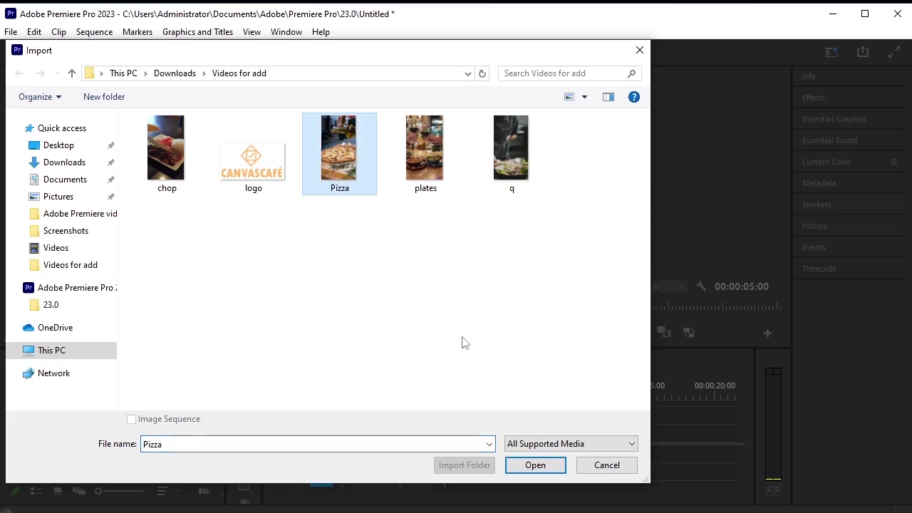
pyautogui.click(536, 467)
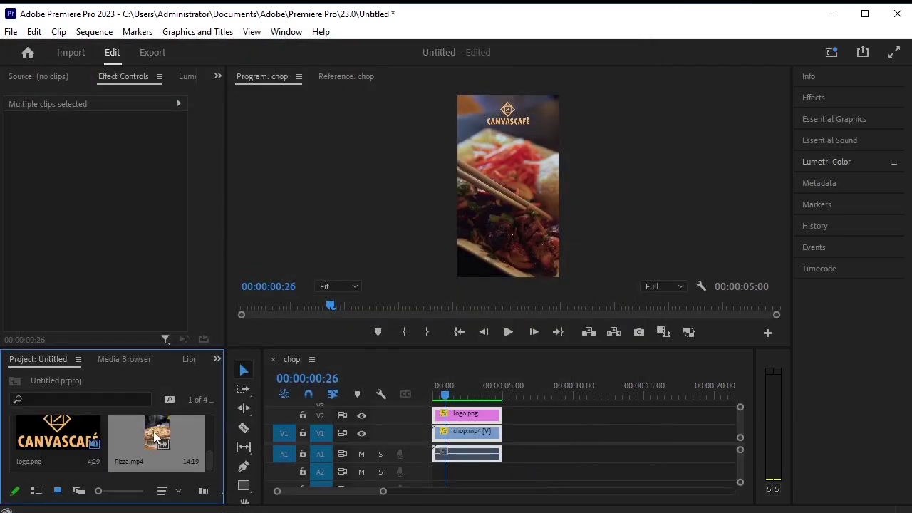
pyautogui.moveTo(140, 440); pyautogui.dragTo(509, 442)
# Cut Pizza.mp4 at 6:27 and ripple-delete its opening piece.
pyautogui.press('space')
pyautogui.press('c')
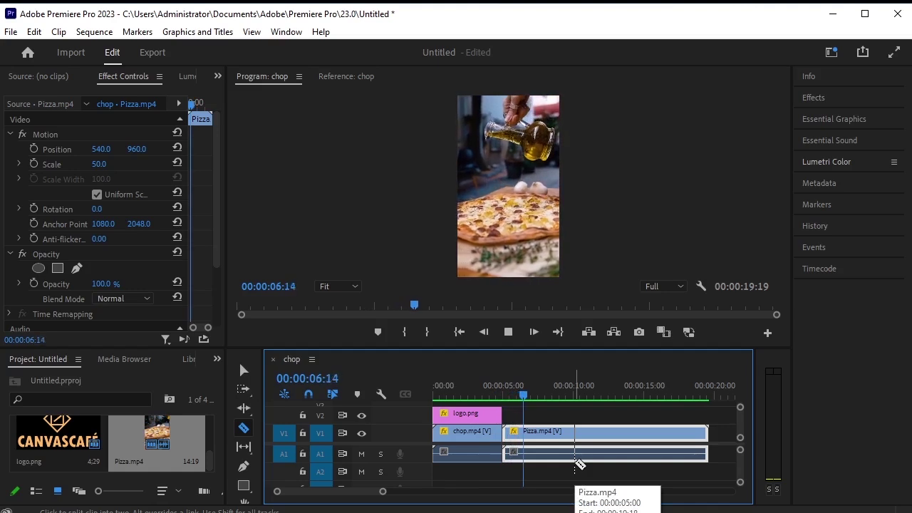
pyautogui.press('space')
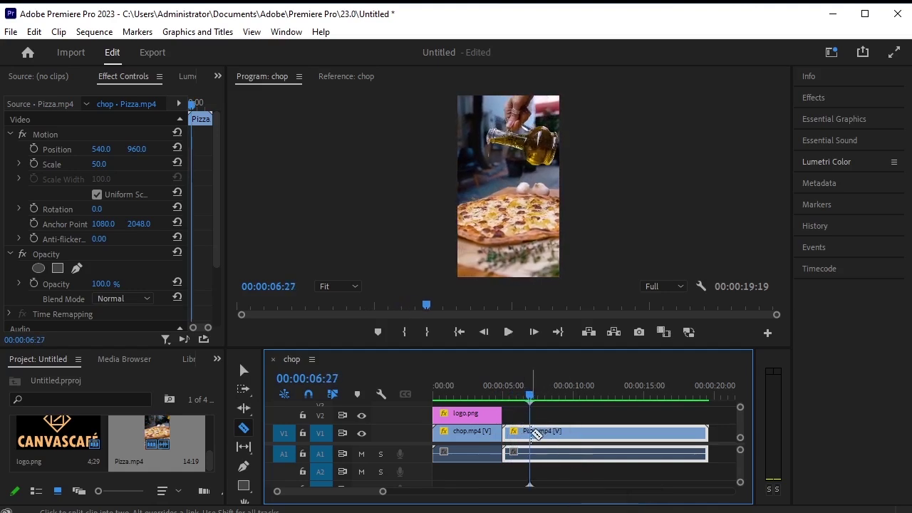
pyautogui.click(533, 438)
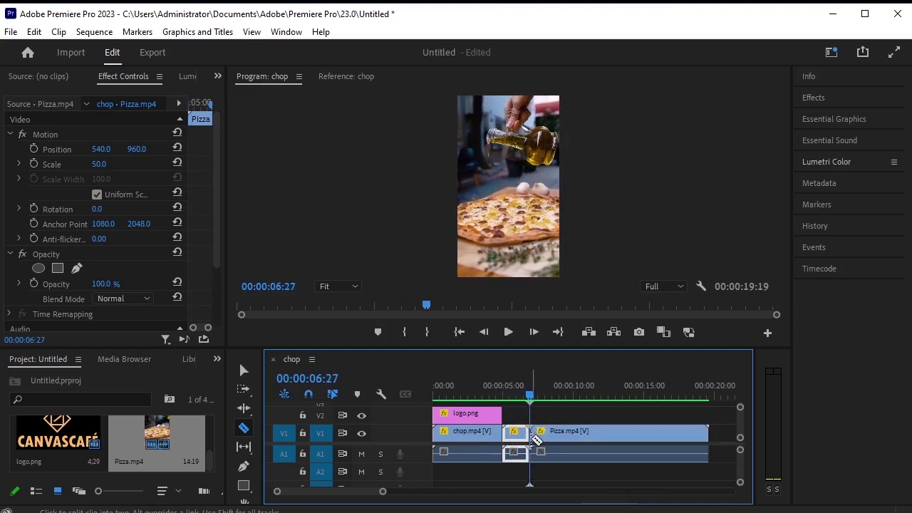
pyautogui.hotkey('shift', 'Delete')
pyautogui.press('Up')
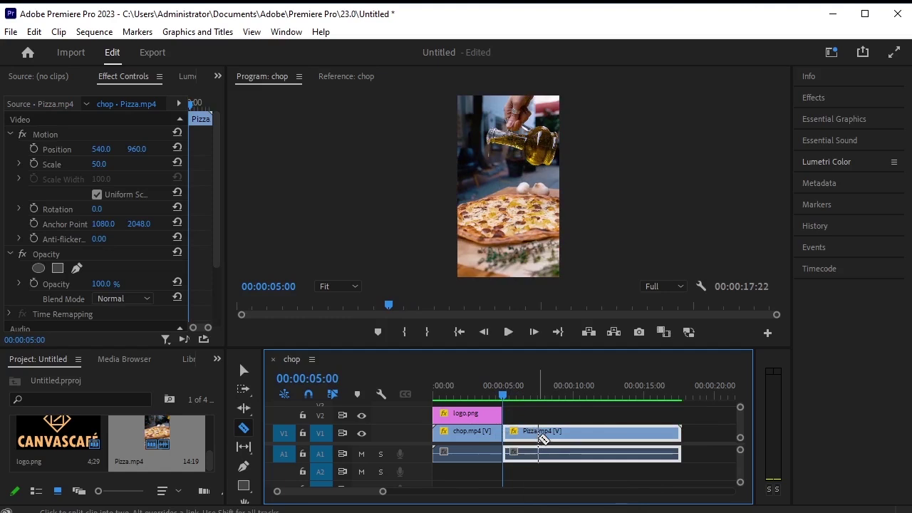
pyautogui.press('space')
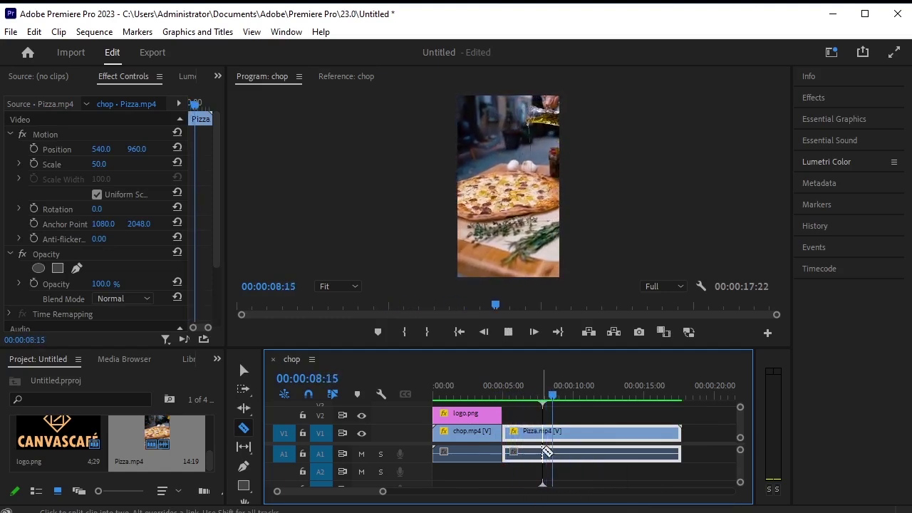
# Cut Pizza.mp4 at 00:00:09:08, delete the tail, and preview the trimmed sequence.
pyautogui.press('space')
pyautogui.click(565, 432)
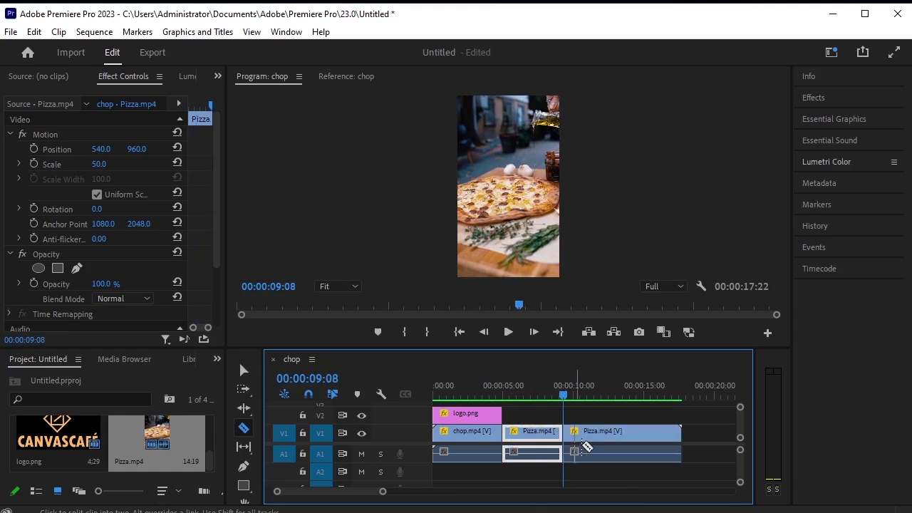
pyautogui.press('v')
pyautogui.click(605, 443)
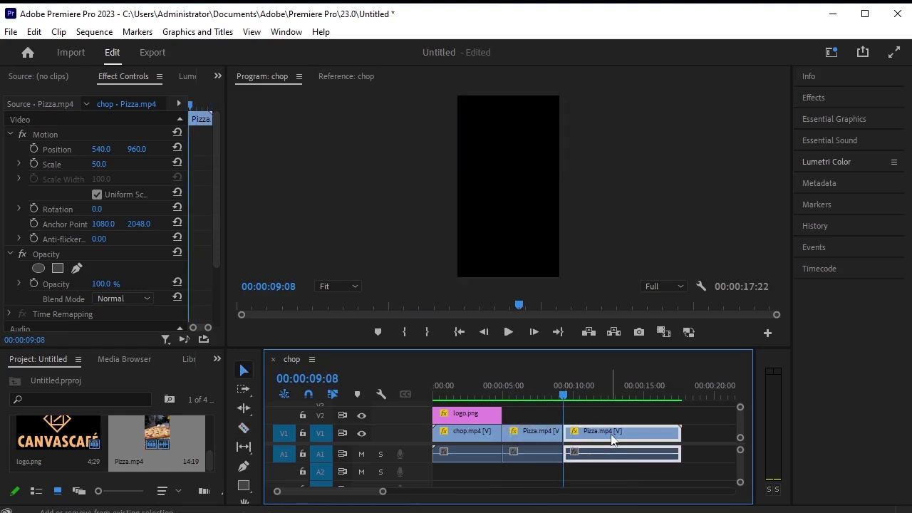
pyautogui.press('Delete')
pyautogui.click(539, 434)
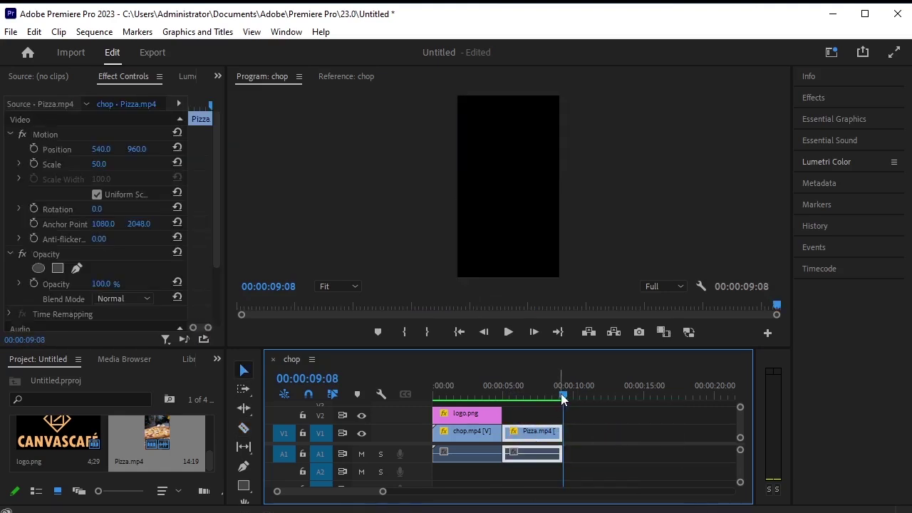
pyautogui.moveTo(563, 399); pyautogui.dragTo(512, 410)
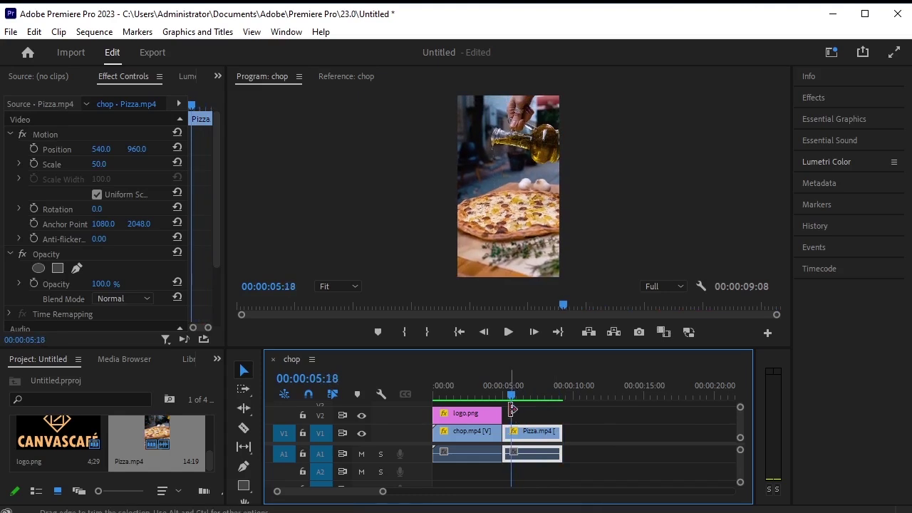
pyautogui.moveTo(513, 351); pyautogui.dragTo(514, 392)
pyautogui.press('space')
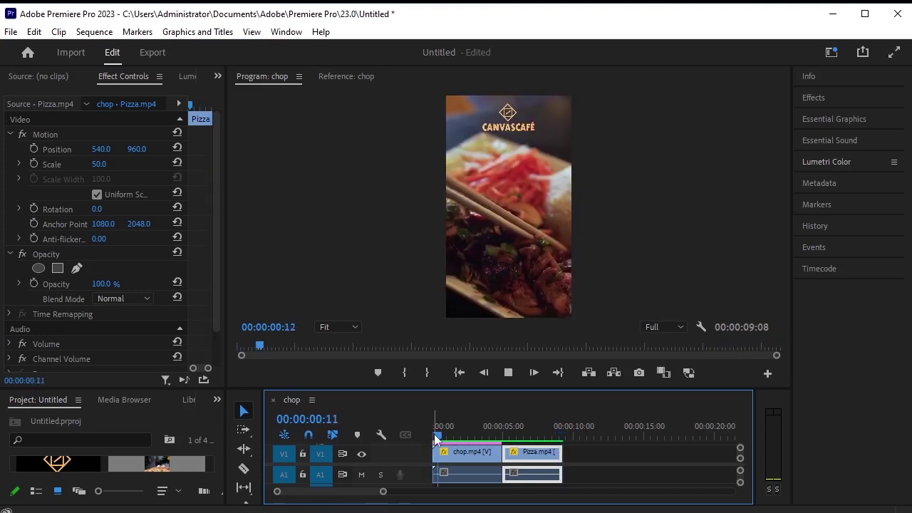
# Alt-drag a copy of Pizza.mp4 after itself and set the copy to Reverse Speed (-100%).
pyautogui.moveTo(520, 435); pyautogui.dragTo(542, 454)
pyautogui.hotkey('ctrl', 'shift', '.')
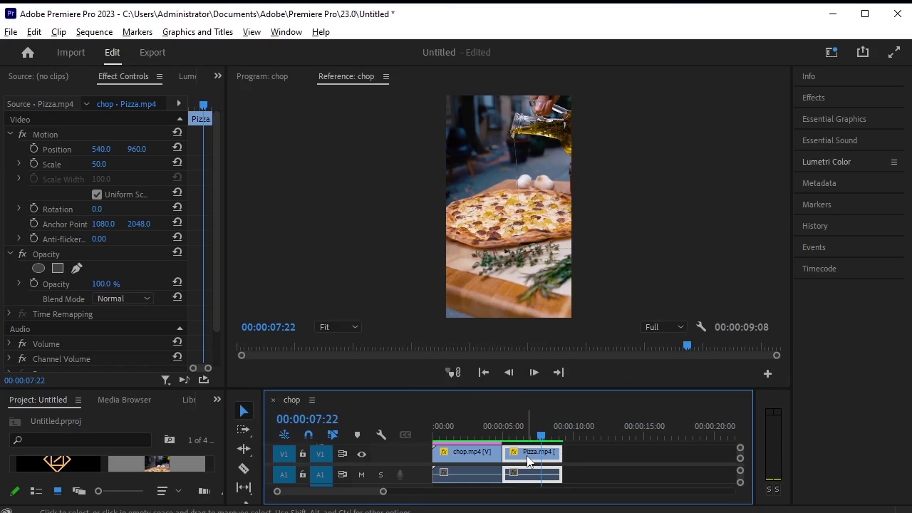
pyautogui.moveTo(528, 461); pyautogui.dragTo(586, 456)
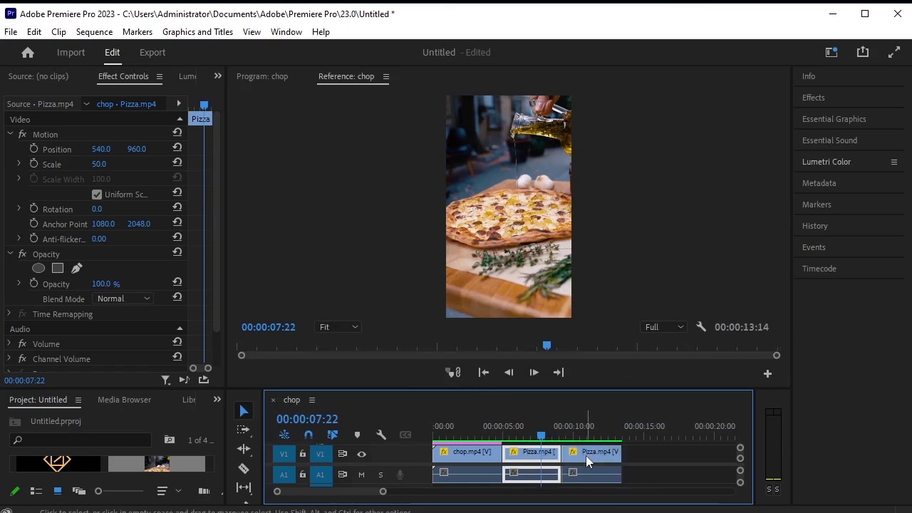
pyautogui.rightClick(587, 455)
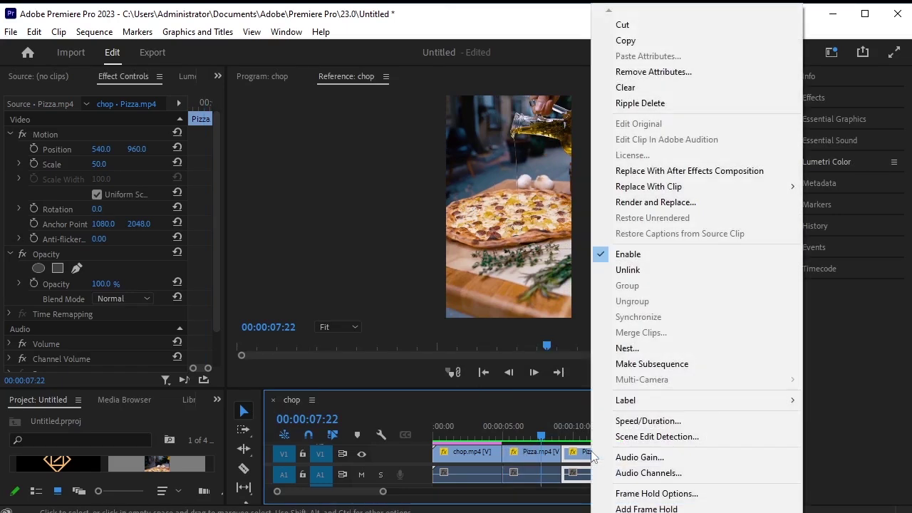
pyautogui.click(635, 422)
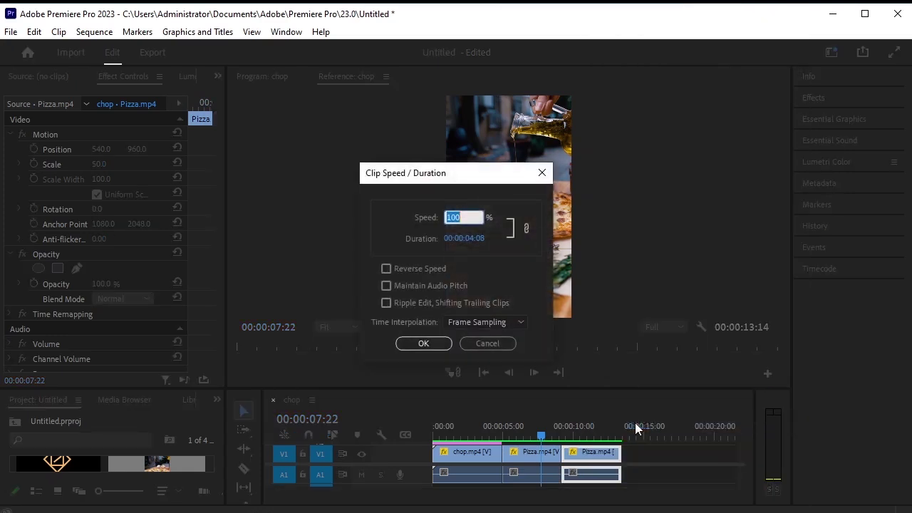
pyautogui.click(407, 271)
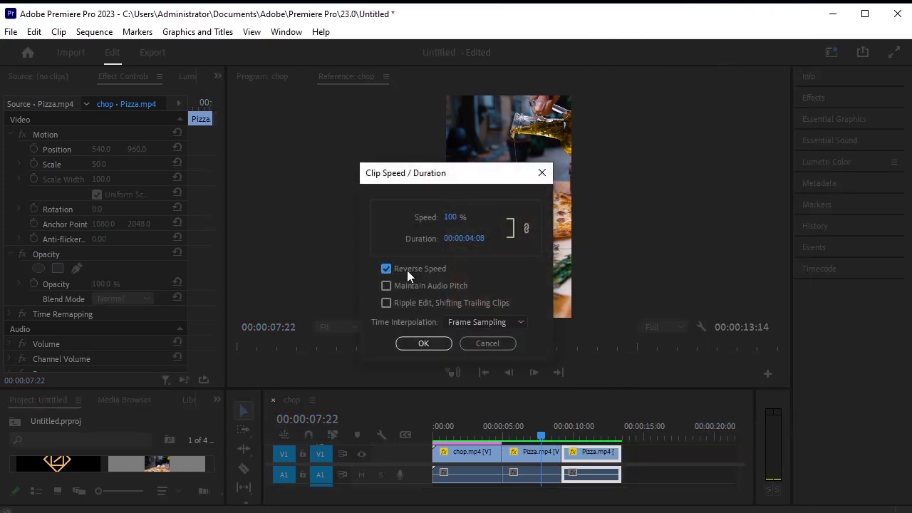
pyautogui.click(424, 343)
pyautogui.click(652, 463)
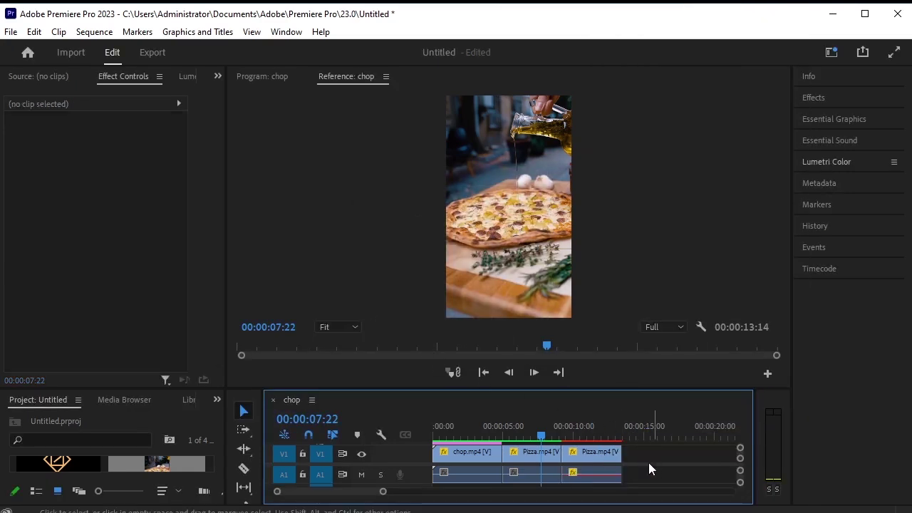
# Preview the reversed Pizza copy and razor-cut it near the end of the sequence.
pyautogui.moveTo(546, 442); pyautogui.dragTo(489, 436)
pyautogui.press('space')
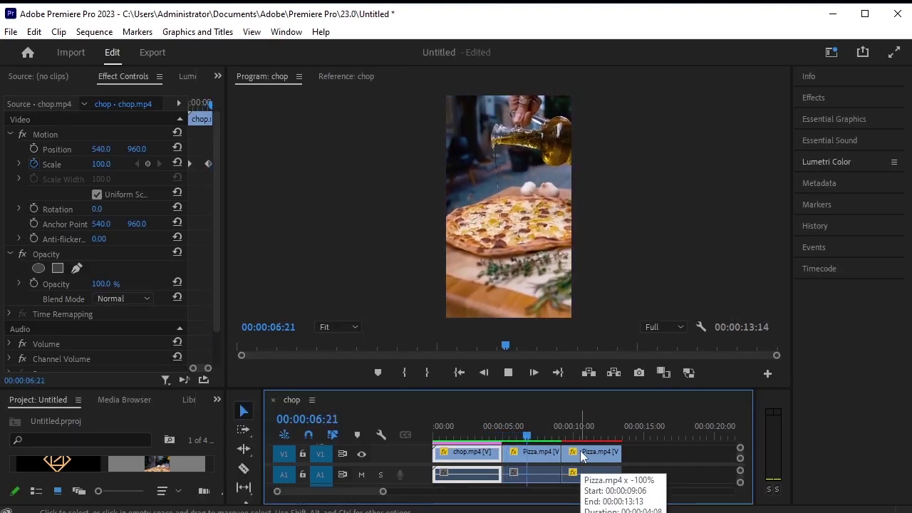
pyautogui.click(530, 437)
pyautogui.moveTo(530, 437); pyautogui.dragTo(507, 444)
pyautogui.press('c')
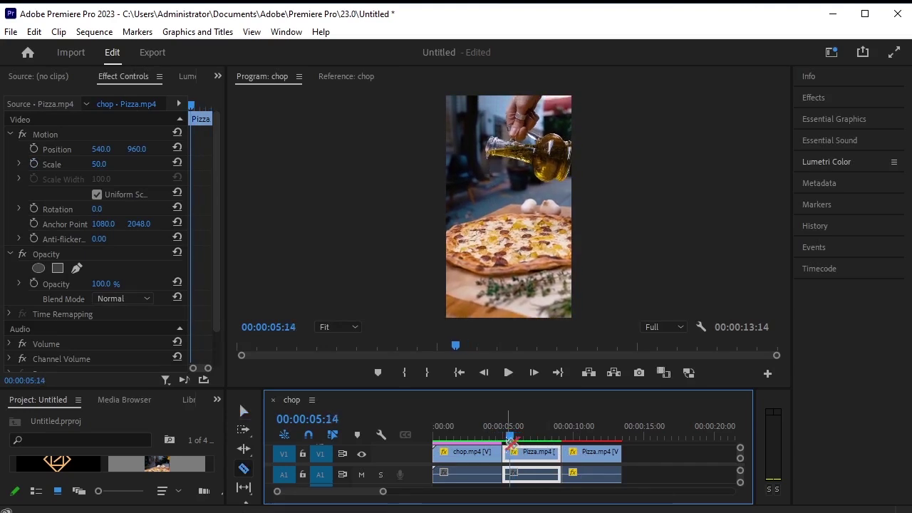
pyautogui.press('space')
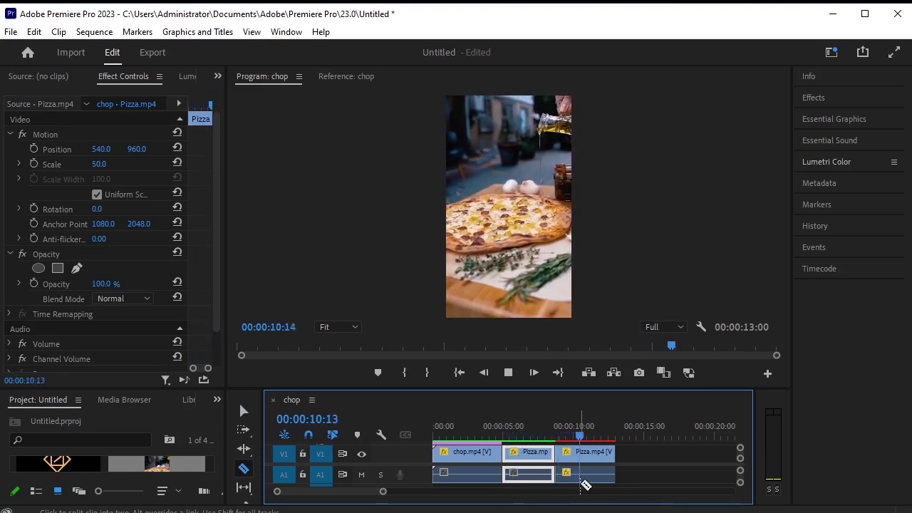
pyautogui.click(599, 473)
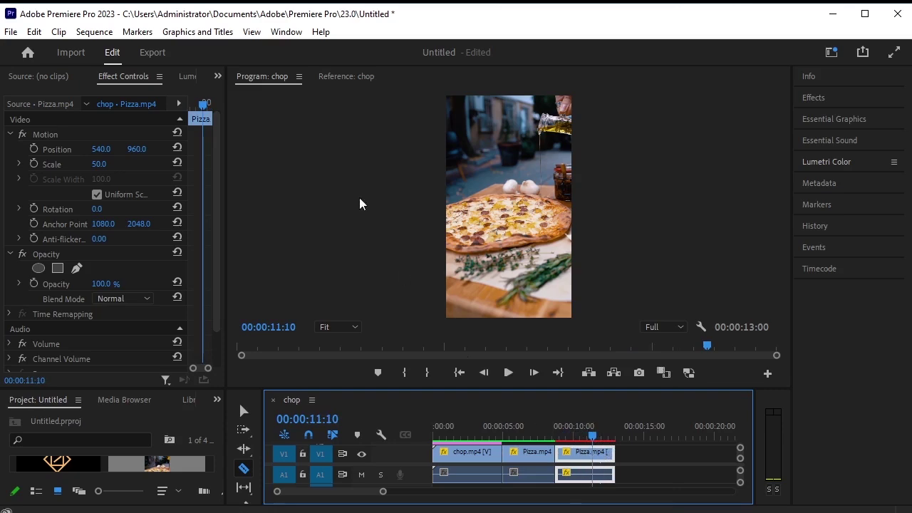
# Render the selection via the Sequence menu and review the edited playback.
pyautogui.click(94, 33)
pyautogui.click(203, 99)
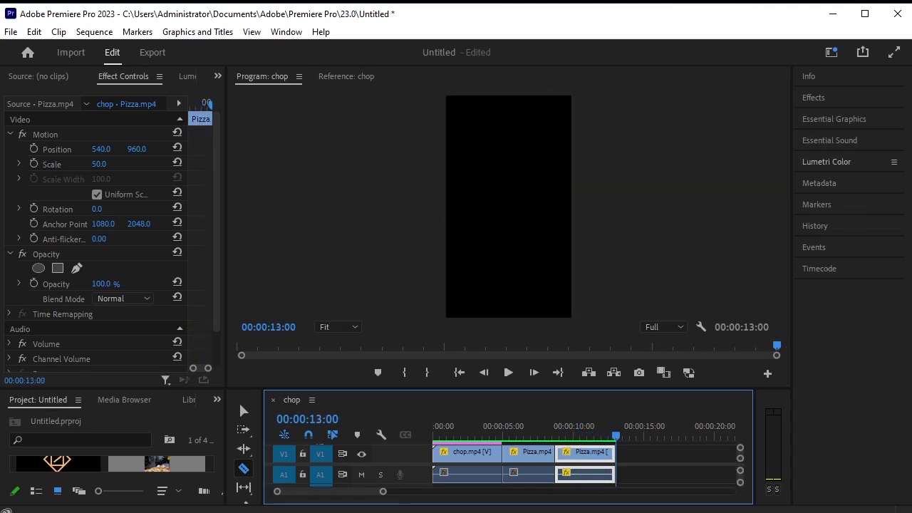
pyautogui.moveTo(616, 435); pyautogui.dragTo(501, 451)
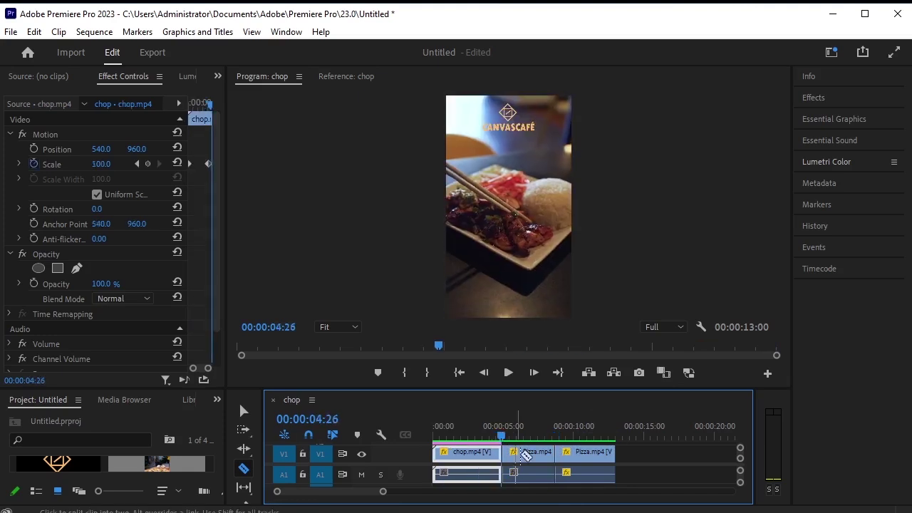
pyautogui.press('v')
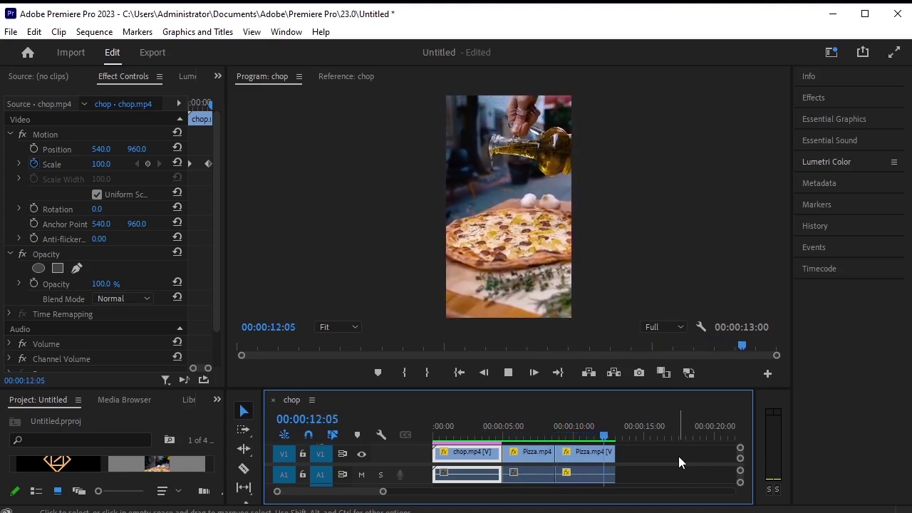
# Cut the last Pizza clip at 00:00:12:05, delete the short tail, and replay from 5:08.
pyautogui.click(590, 451)
pyautogui.press('c')
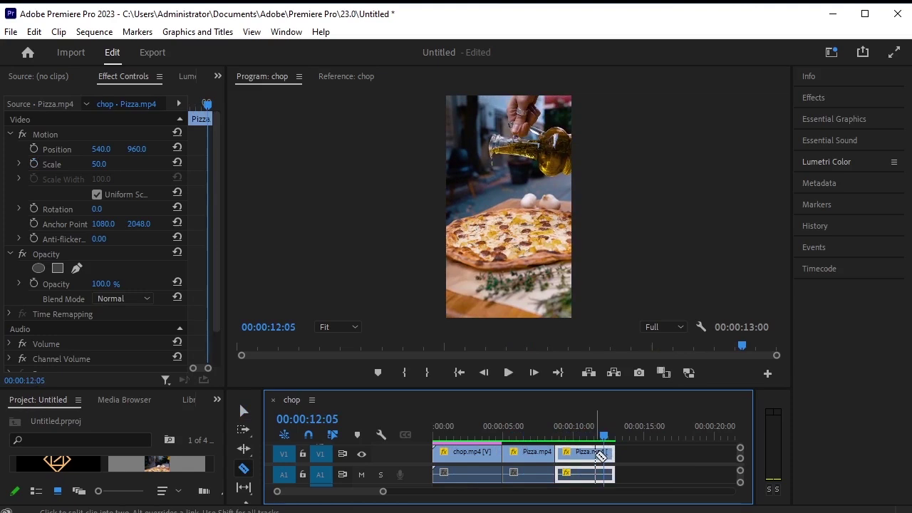
pyautogui.click(604, 453)
pyautogui.press('v')
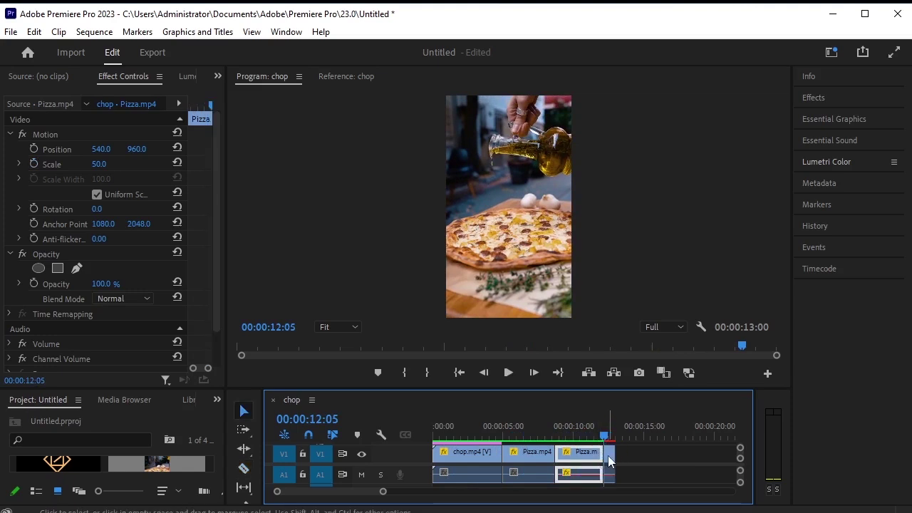
pyautogui.click(611, 464)
pyautogui.press('Delete')
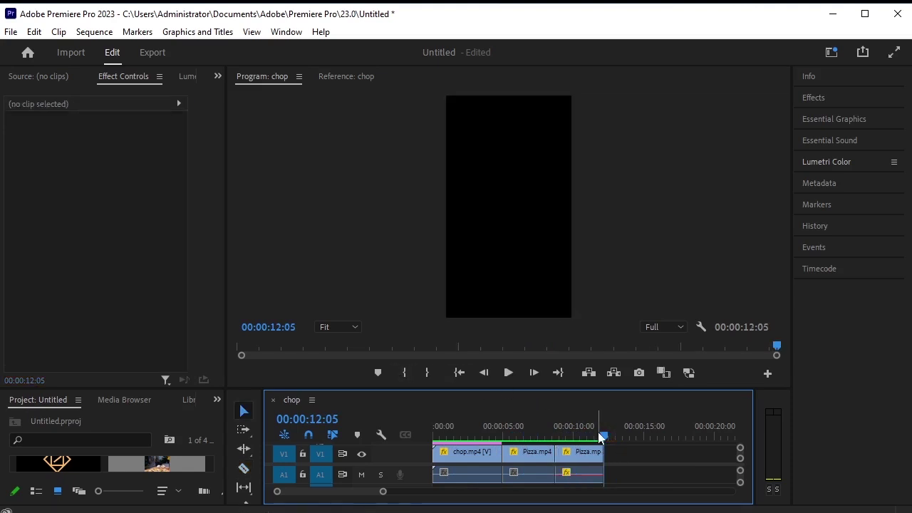
pyautogui.moveTo(603, 435); pyautogui.dragTo(505, 437)
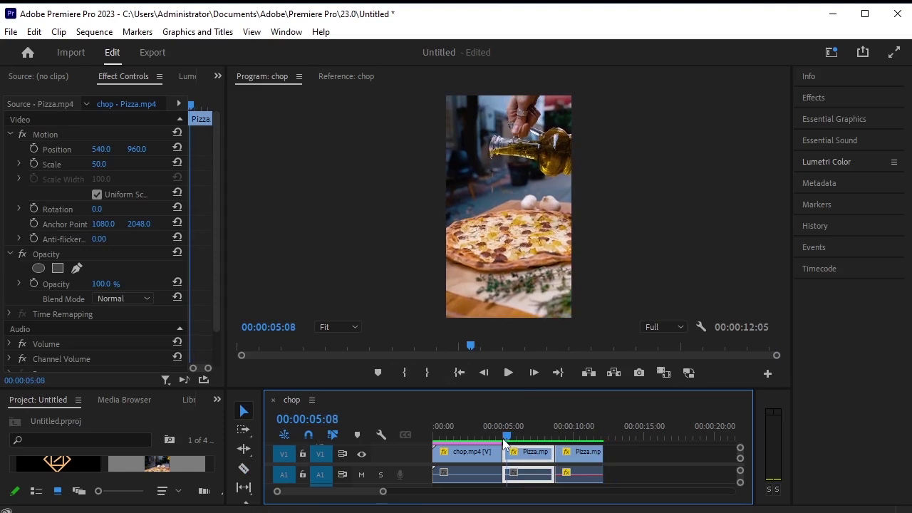
pyautogui.press('space')
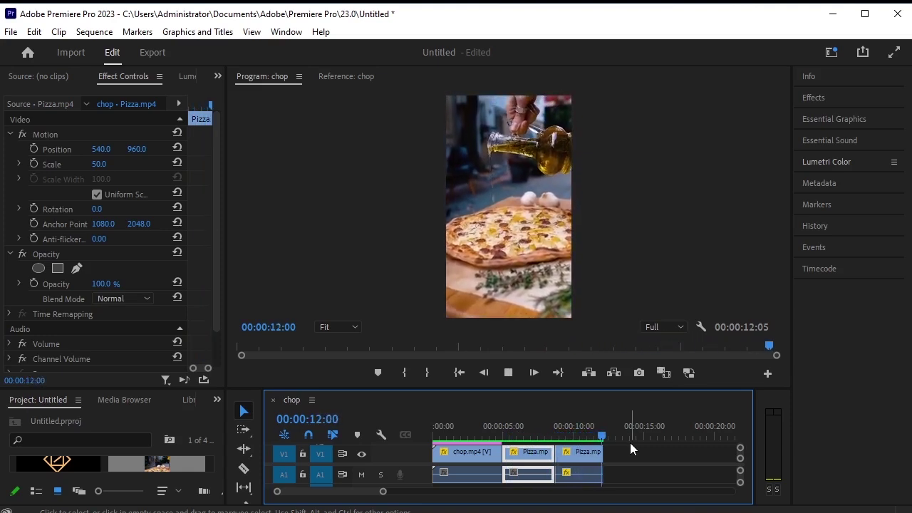
# Return to the start, select chop.mp4, and enlarge the timeline to show V2 and A2.
pyautogui.press('Home')
pyautogui.click(497, 451)
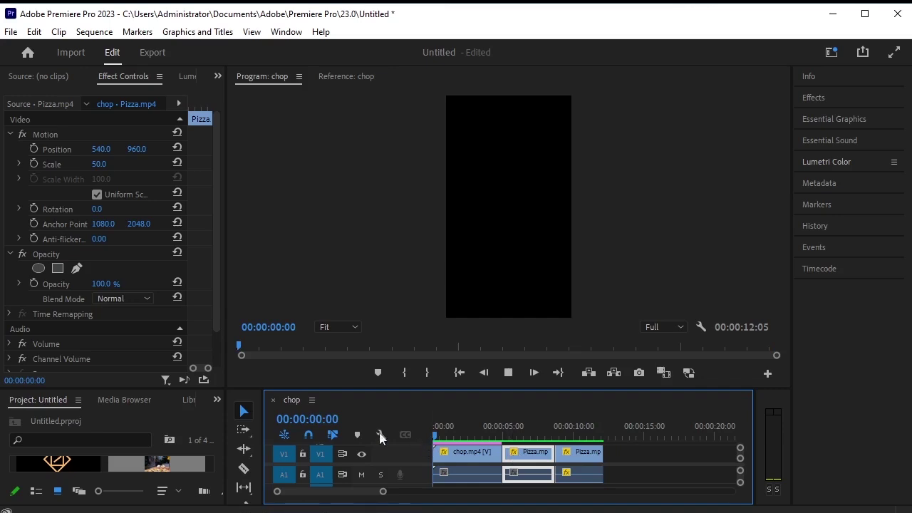
pyautogui.press('space')
pyautogui.moveTo(314, 387); pyautogui.dragTo(314, 355)
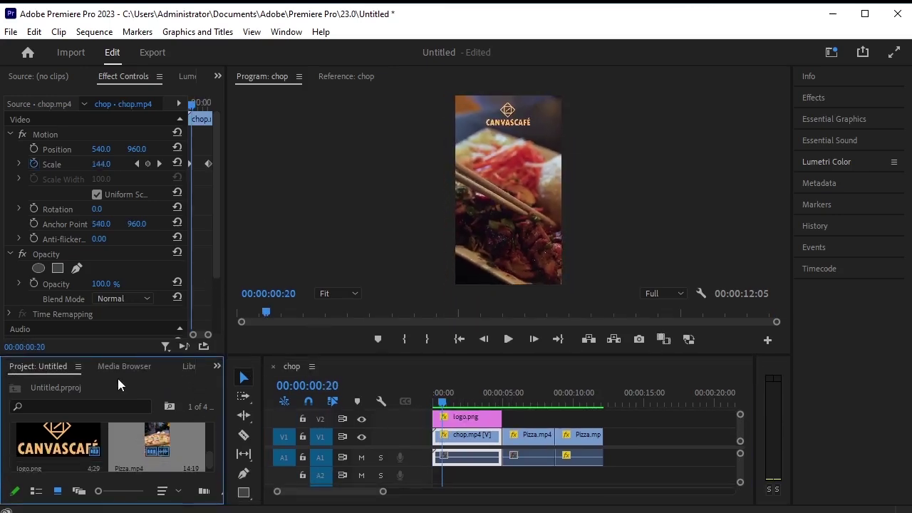
# Import q.mp4 and place it on V1 after the Pizza clips, extending the sequence to 00:00:27:29.
pyautogui.rightClick(118, 378)
pyautogui.click(163, 482)
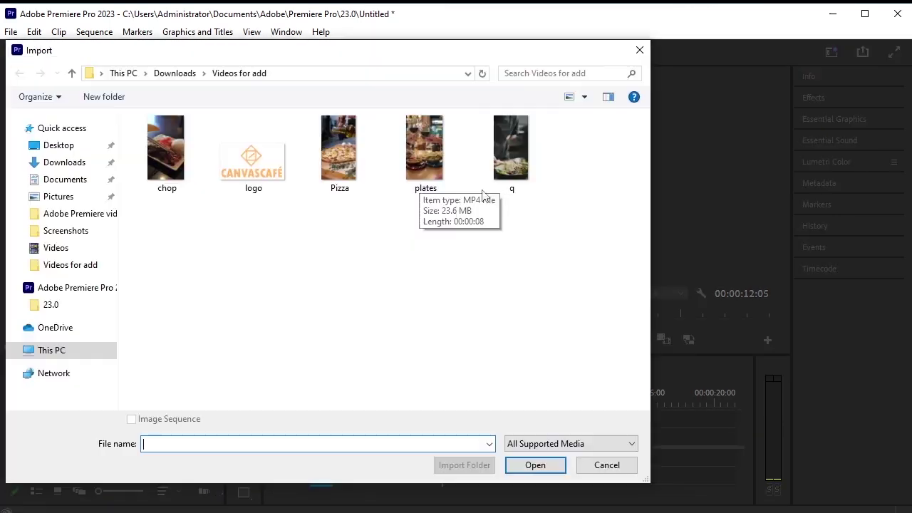
pyautogui.click(511, 154)
pyautogui.click(535, 465)
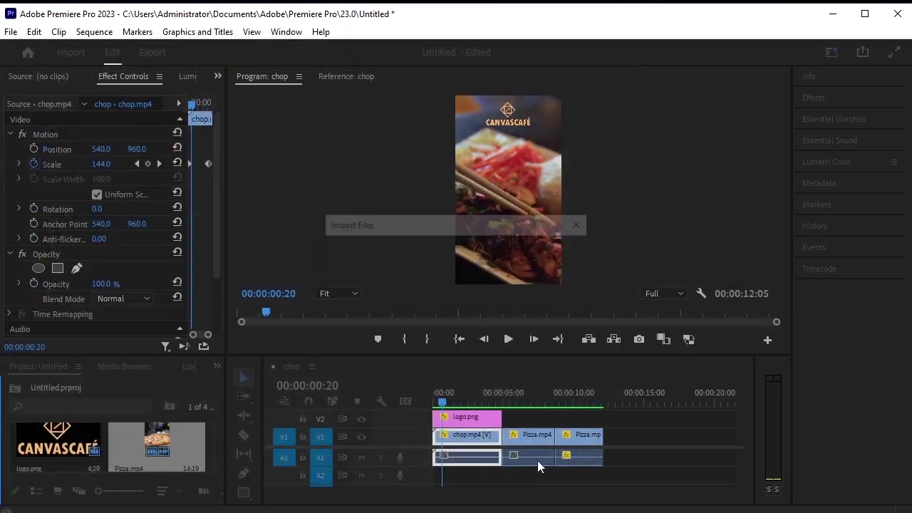
pyautogui.moveTo(158, 444); pyautogui.dragTo(610, 437)
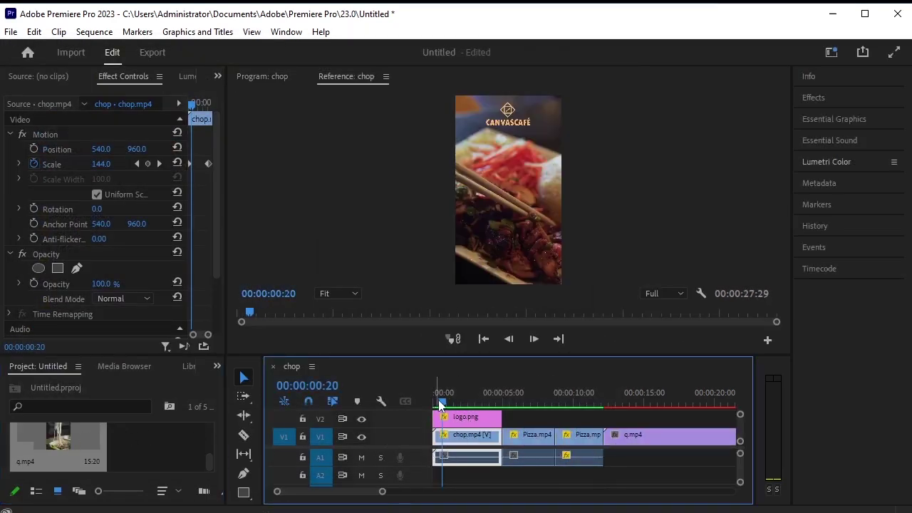
pyautogui.moveTo(442, 403); pyautogui.dragTo(616, 420)
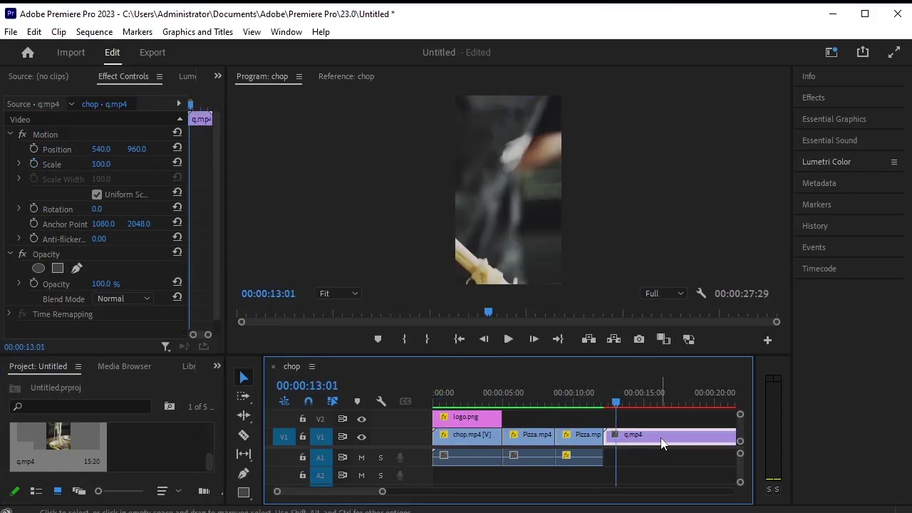
# Give q.mp4 Scale 50 and Position Y 910 so the noodle shot fills the vertical frame.
pyautogui.click(111, 161)
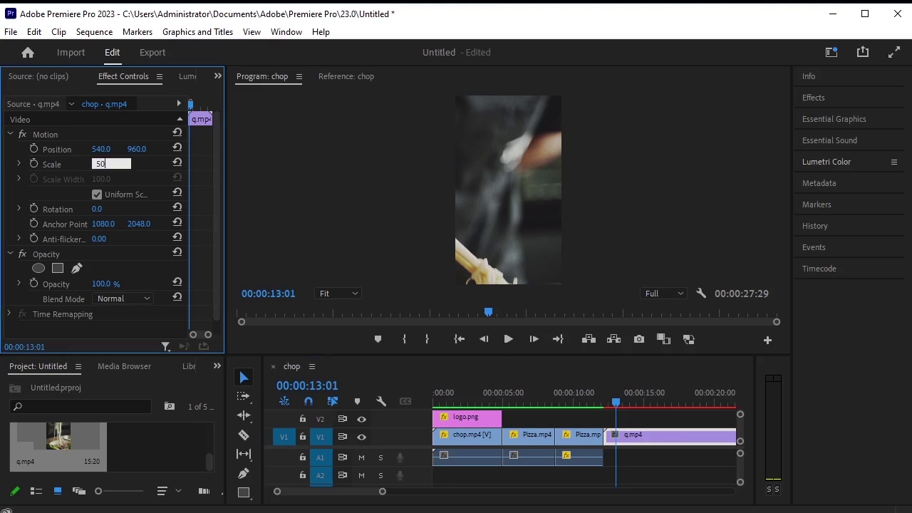
pyautogui.press('Return')
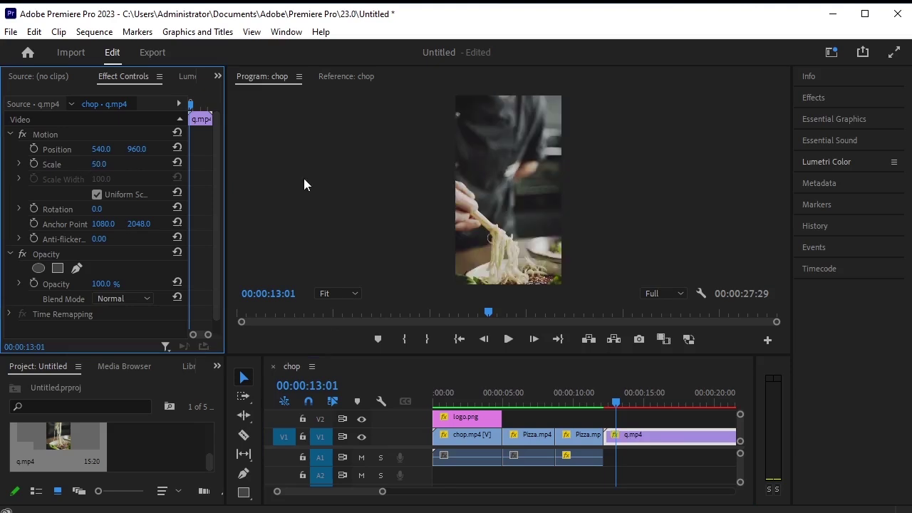
pyautogui.click(651, 410)
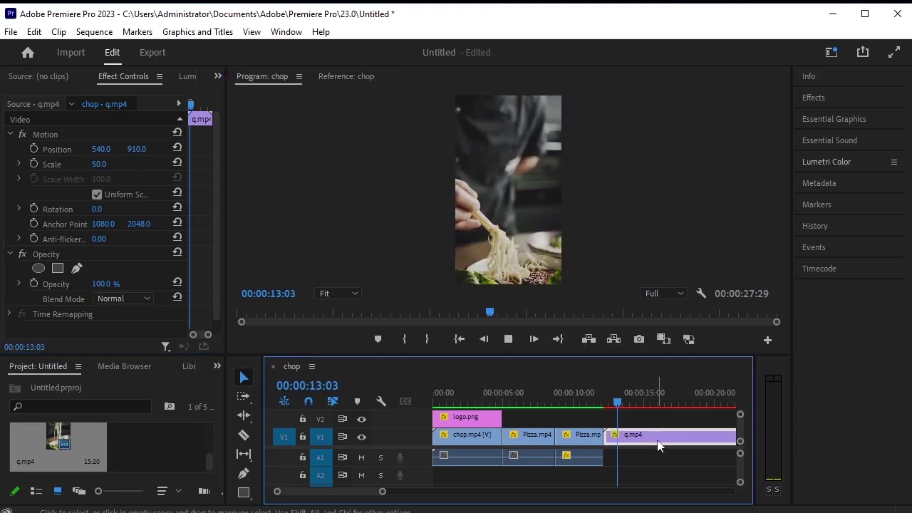
pyautogui.press('c')
pyautogui.press('space')
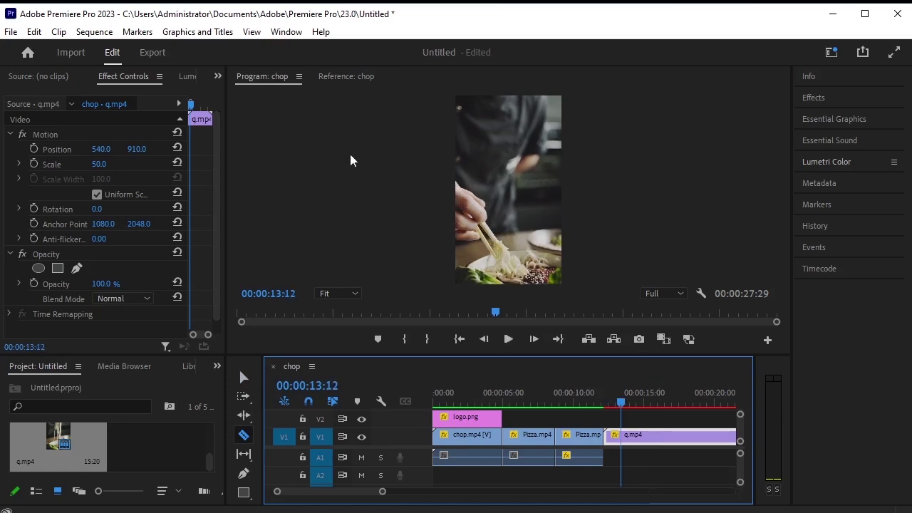
# Run Sequence > Render Selection to render previews through the q.mp4 section.
pyautogui.click(96, 31)
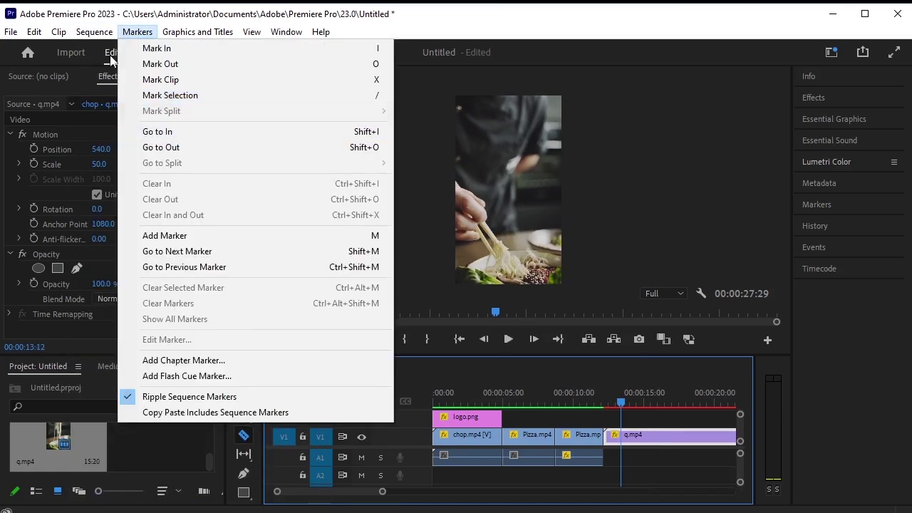
pyautogui.click(120, 100)
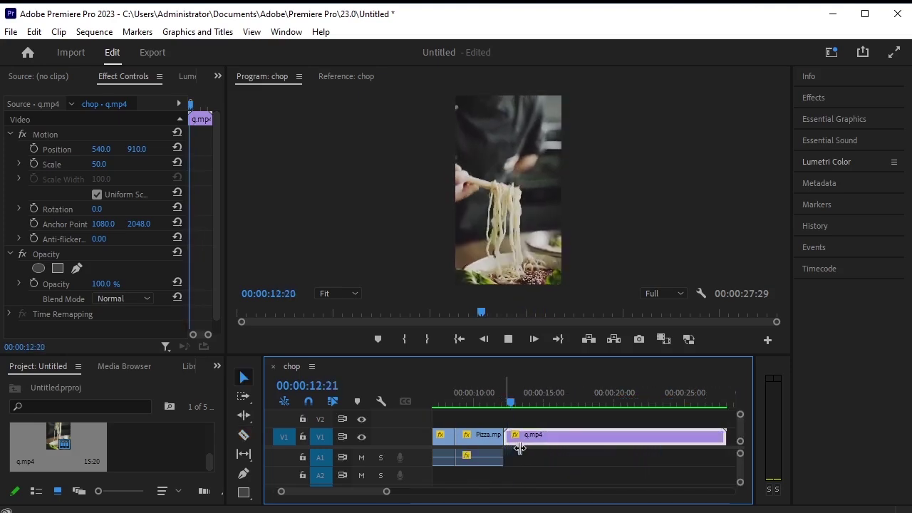
# Ripple-trim q.mp4's opening and cut away its tail with the Razor tool.
pyautogui.press('c')
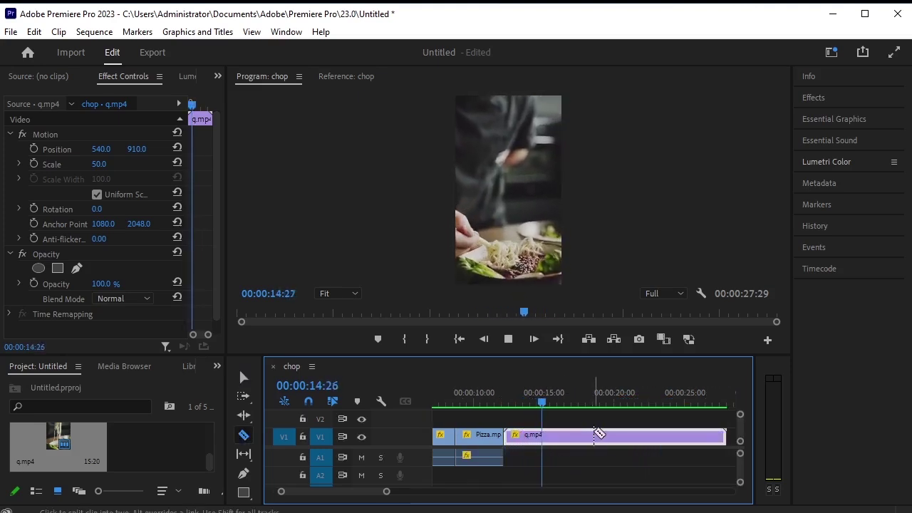
pyautogui.press('space')
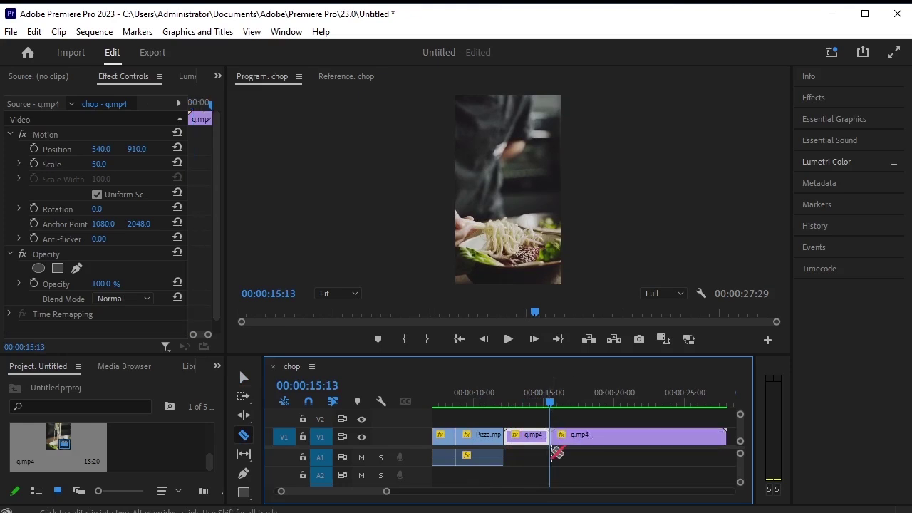
pyautogui.press('q')
pyautogui.press('space')
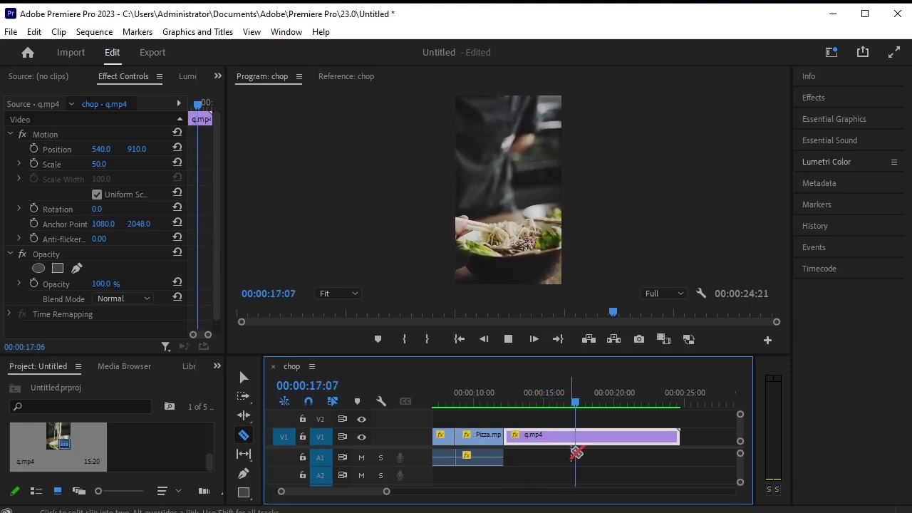
pyautogui.press('space')
pyautogui.click(591, 435)
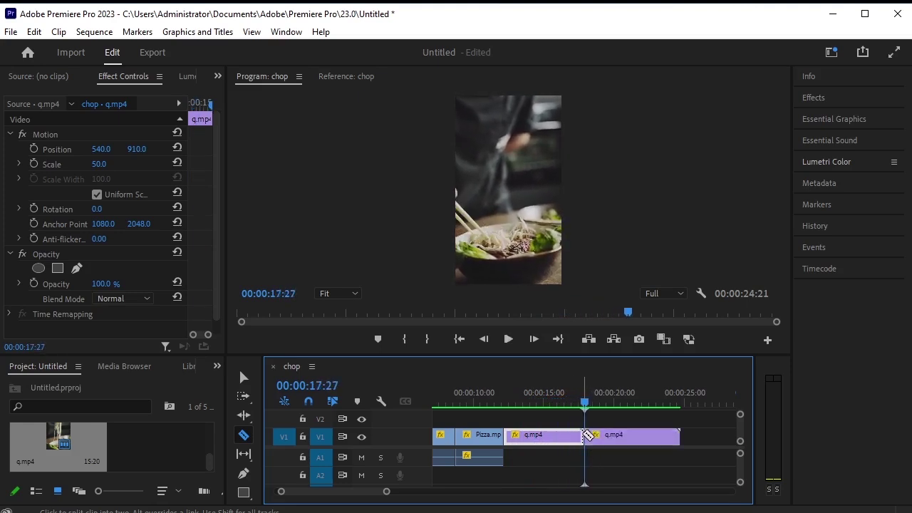
pyautogui.press('Delete')
# Re-trim q.mp4's head at 13:25 so it starts on the noodle-lifting moment.
pyautogui.press('space')
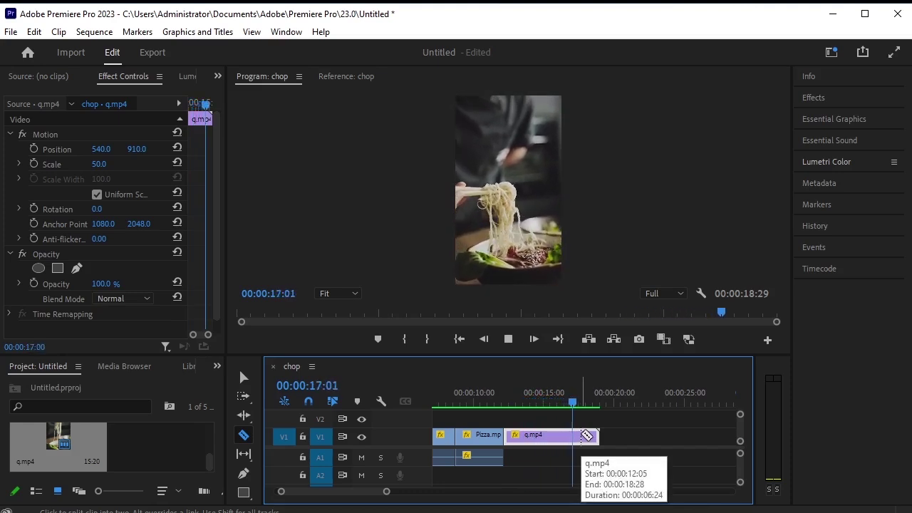
pyautogui.press('space')
pyautogui.moveTo(584, 408); pyautogui.dragTo(528, 439)
pyautogui.click(528, 439)
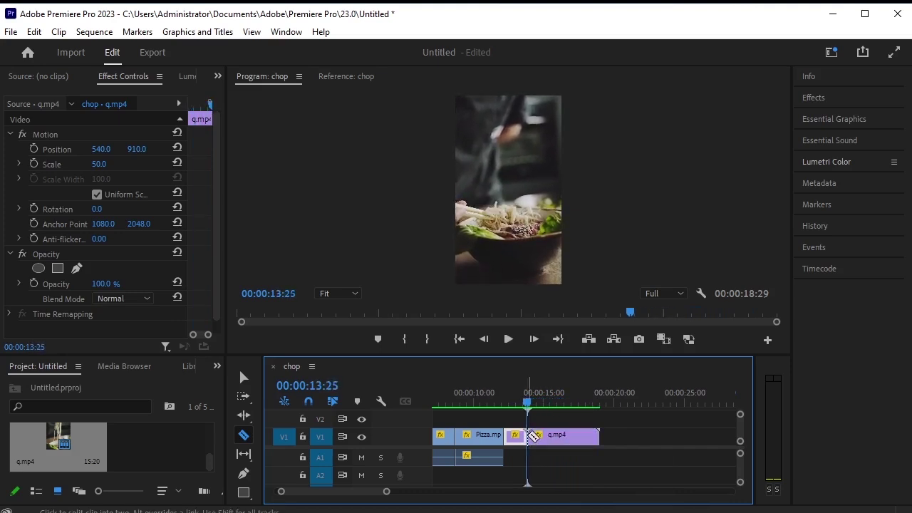
pyautogui.press('q')
pyautogui.press('space')
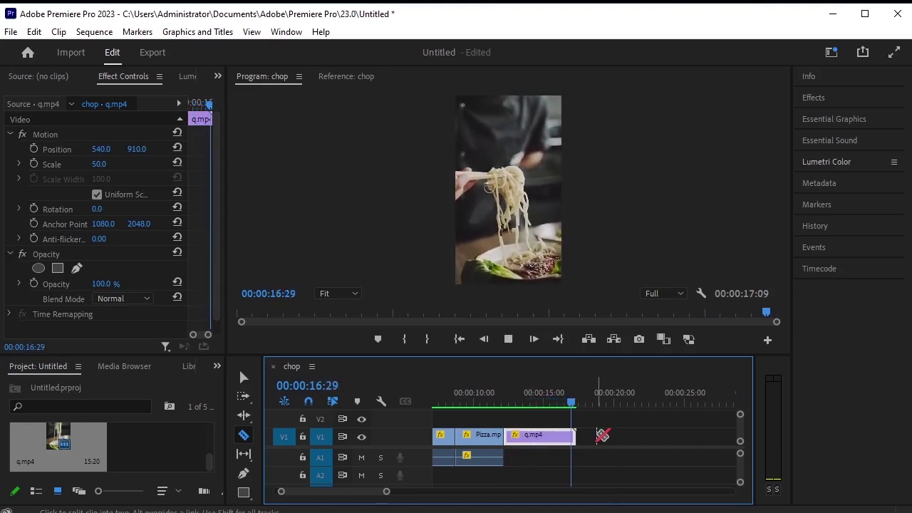
# Cut off q.mp4's final moment and delete the leftover piece, ending the sequence at 00:00:16:16.
pyautogui.press('Home')
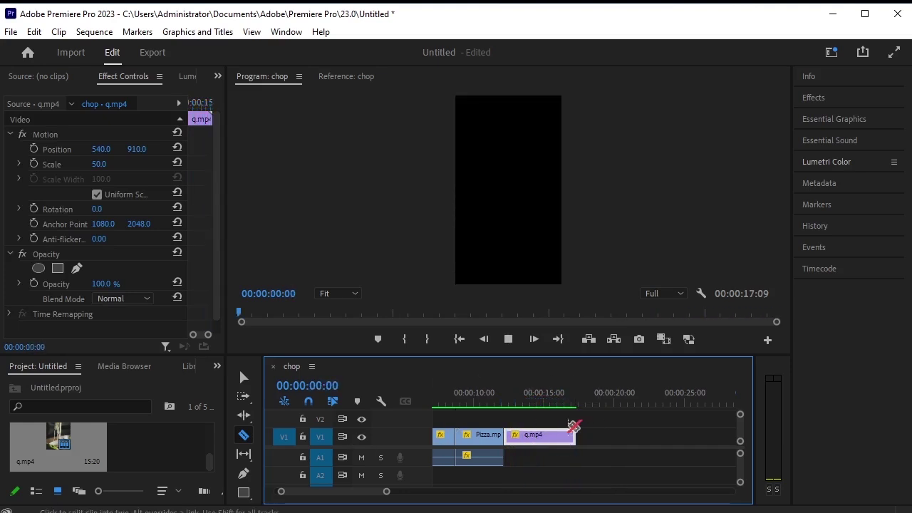
pyautogui.press('space')
pyautogui.moveTo(508, 398); pyautogui.dragTo(668, 438)
pyautogui.click(667, 438)
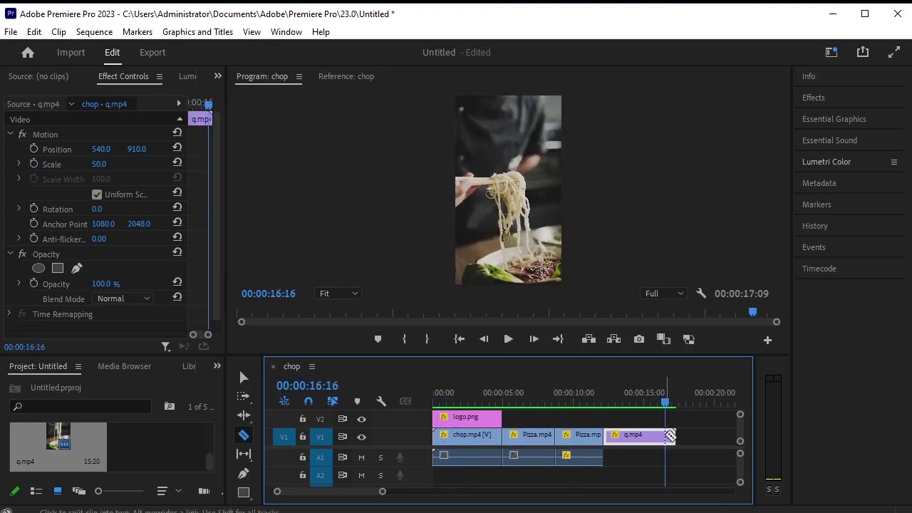
pyautogui.press('v')
pyautogui.click(672, 437)
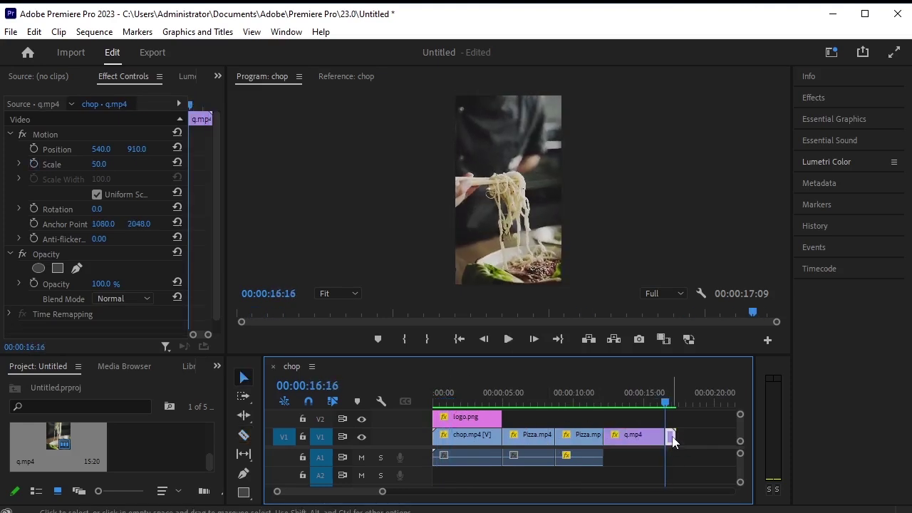
pyautogui.press('Delete')
# Import plates.mp4 and drop it on V1 right after q.mp4, extending the sequence to 00:00:25:12.
pyautogui.rightClick(143, 447)
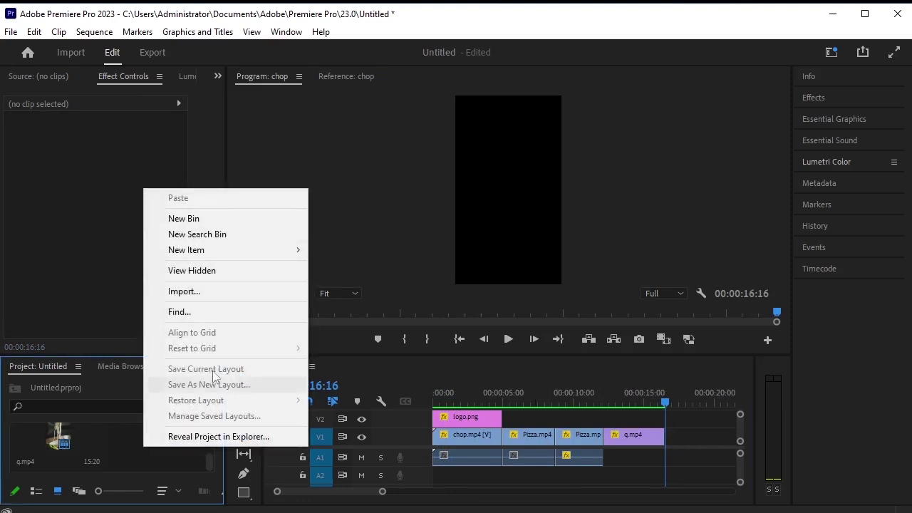
pyautogui.click(208, 291)
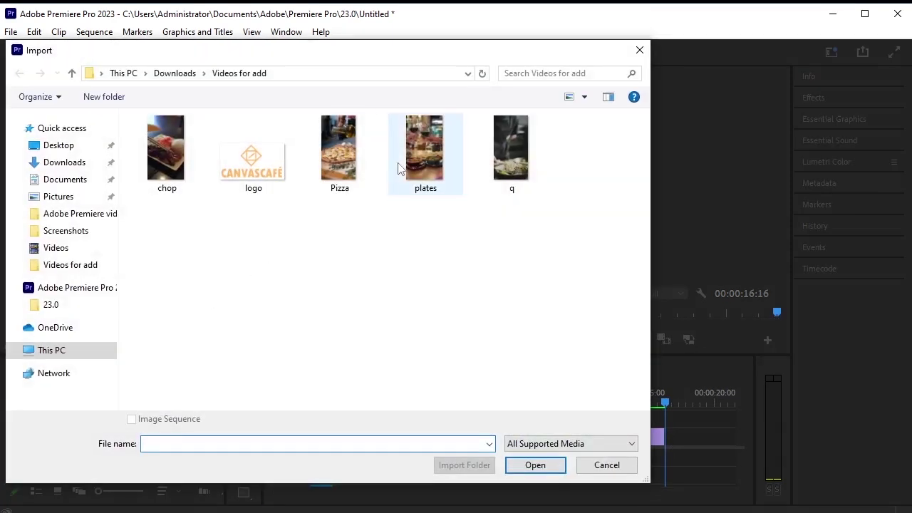
pyautogui.click(445, 162)
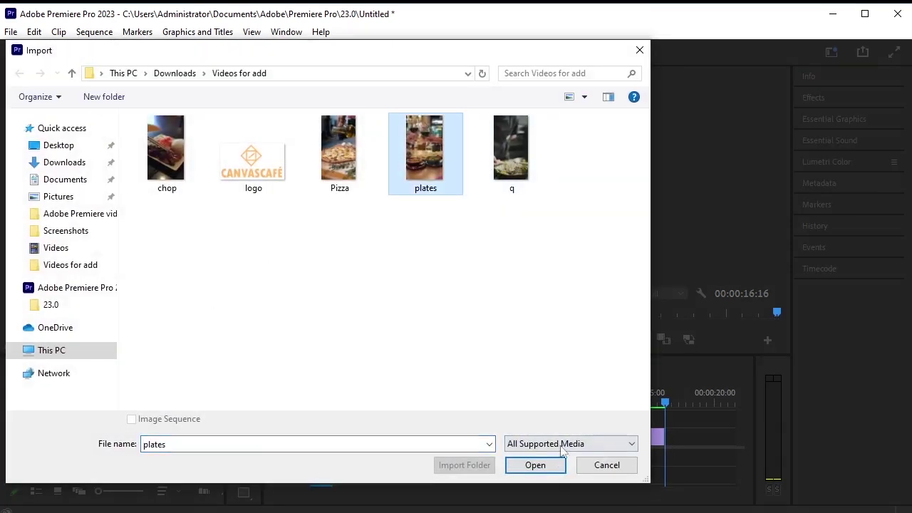
pyautogui.click(553, 470)
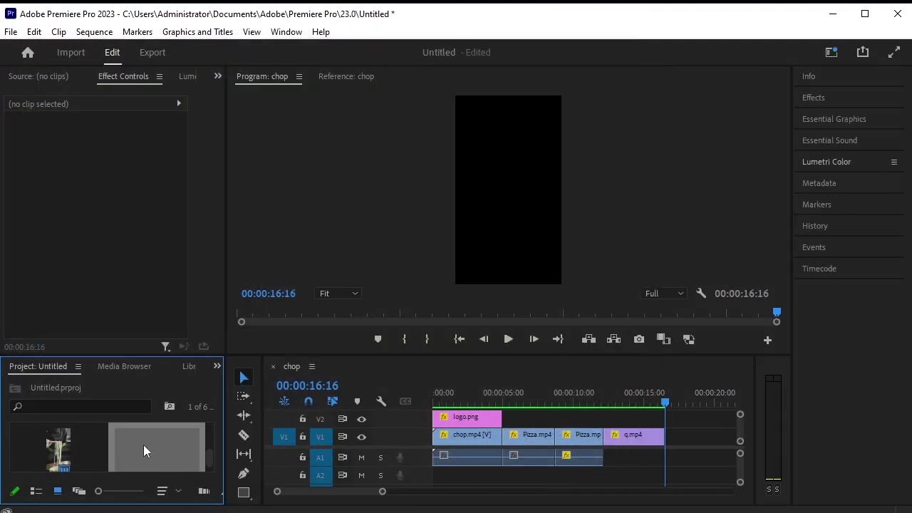
pyautogui.moveTo(143, 445); pyautogui.dragTo(669, 438)
pyautogui.moveTo(680, 403); pyautogui.dragTo(647, 437)
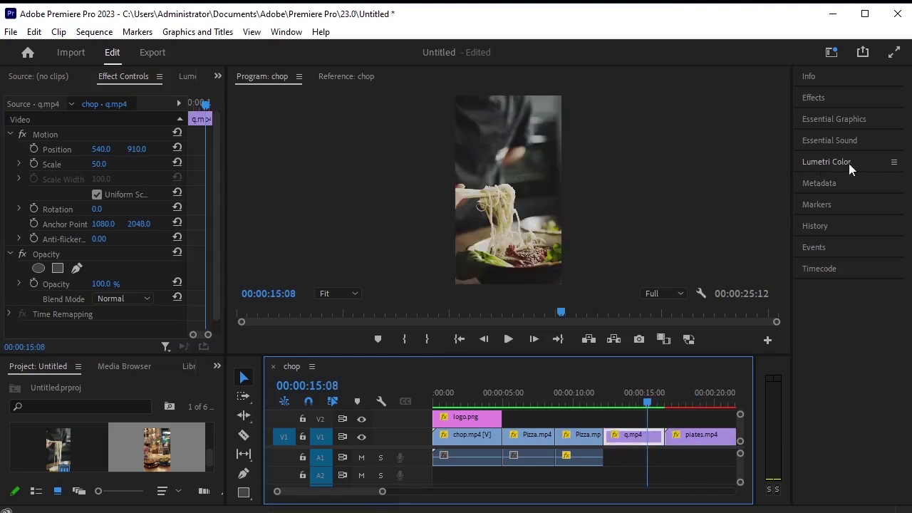
# Apply a Lumetri Color Match to q.mp4 using the plates frame at 00:00:23:29 as reference.
pyautogui.click(285, 32)
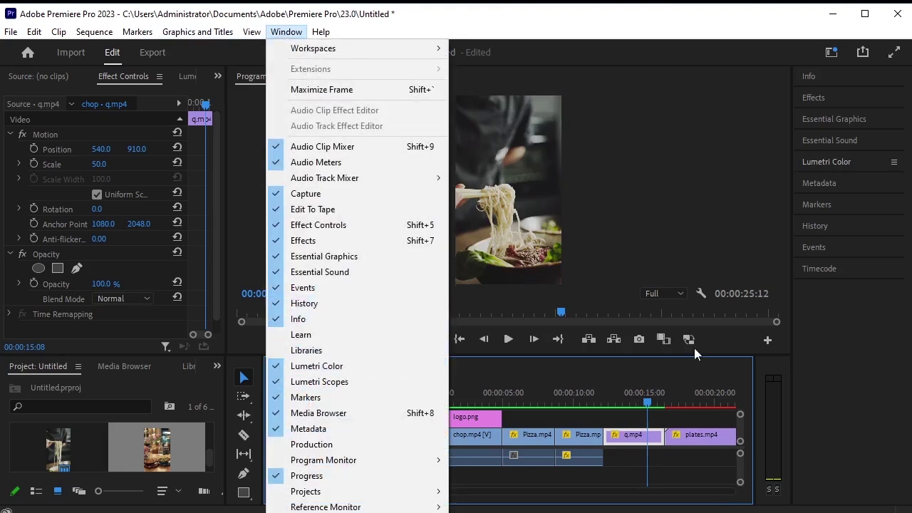
pyautogui.click(848, 164)
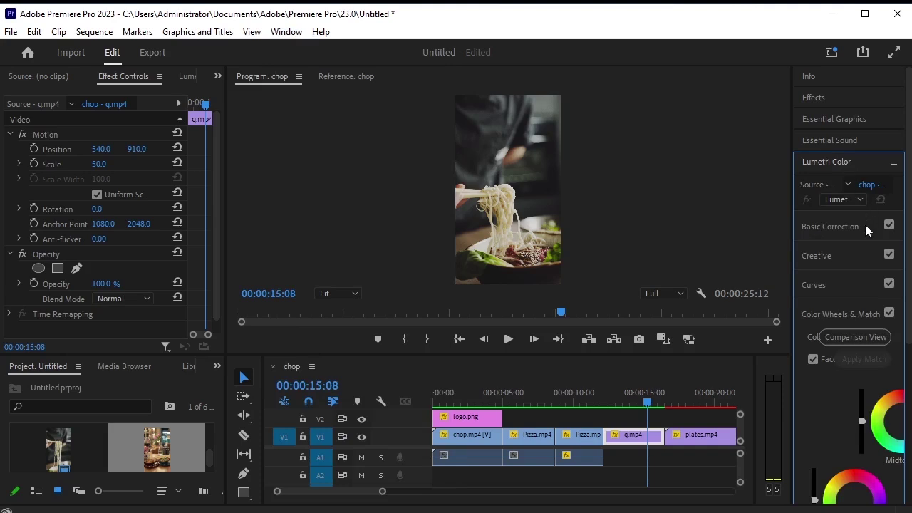
pyautogui.click(856, 312)
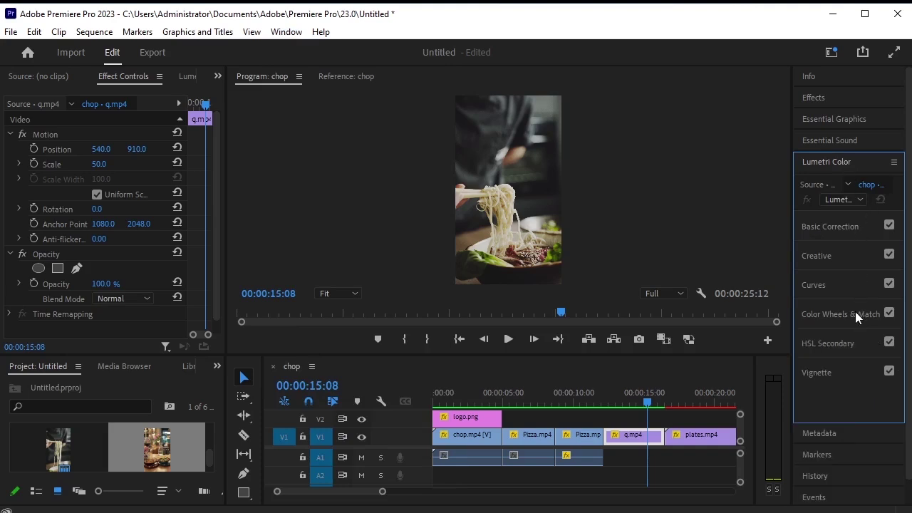
pyautogui.click(855, 311)
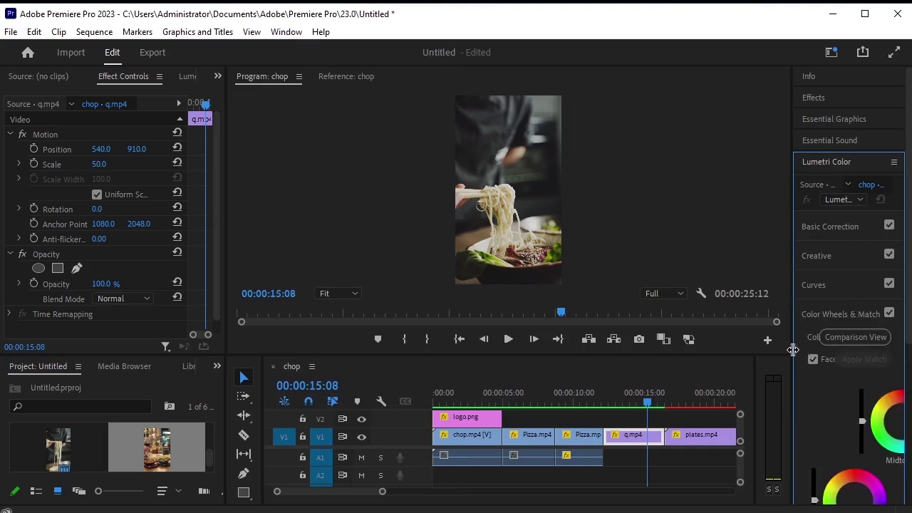
pyautogui.moveTo(793, 349); pyautogui.dragTo(670, 372)
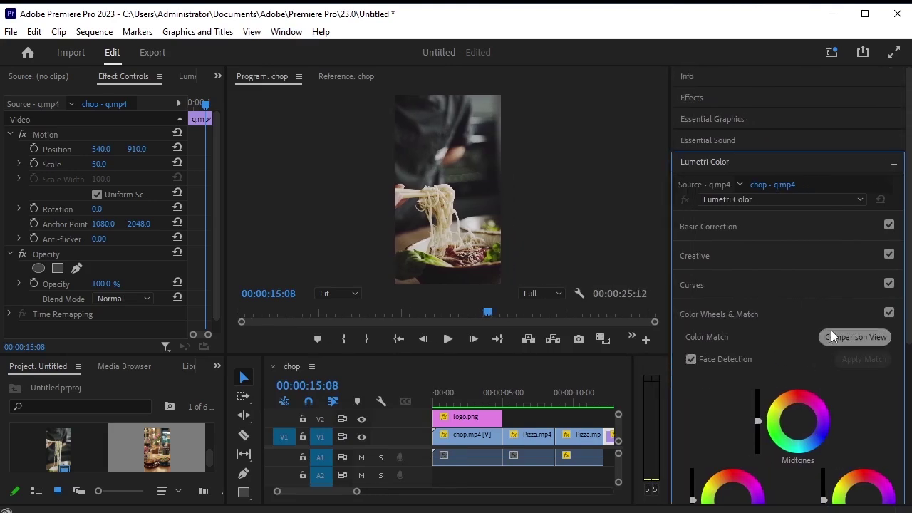
pyautogui.click(853, 337)
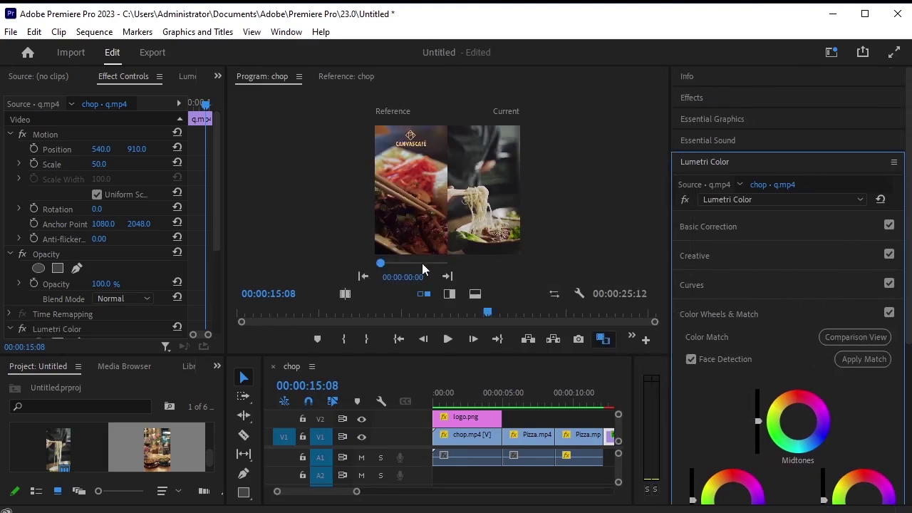
pyautogui.moveTo(423, 263); pyautogui.dragTo(439, 264)
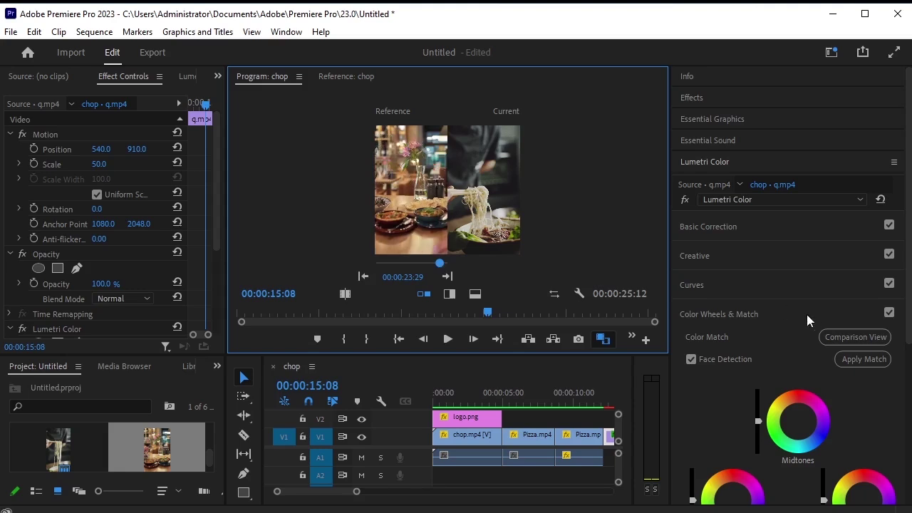
pyautogui.click(857, 360)
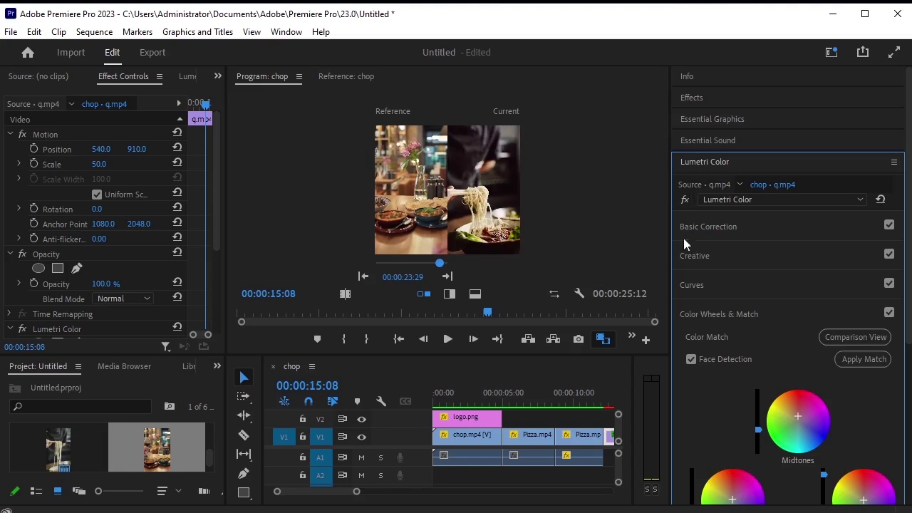
# Close Comparison View and split plates.mp4 with the Razor tool near 00:00:21:07.
pyautogui.click(603, 340)
pyautogui.press('space')
pyautogui.press('-')
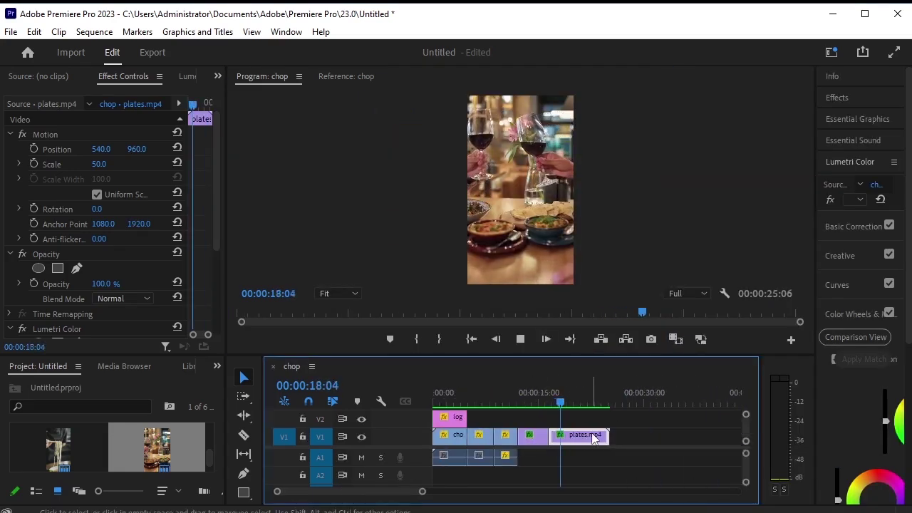
pyautogui.press('c')
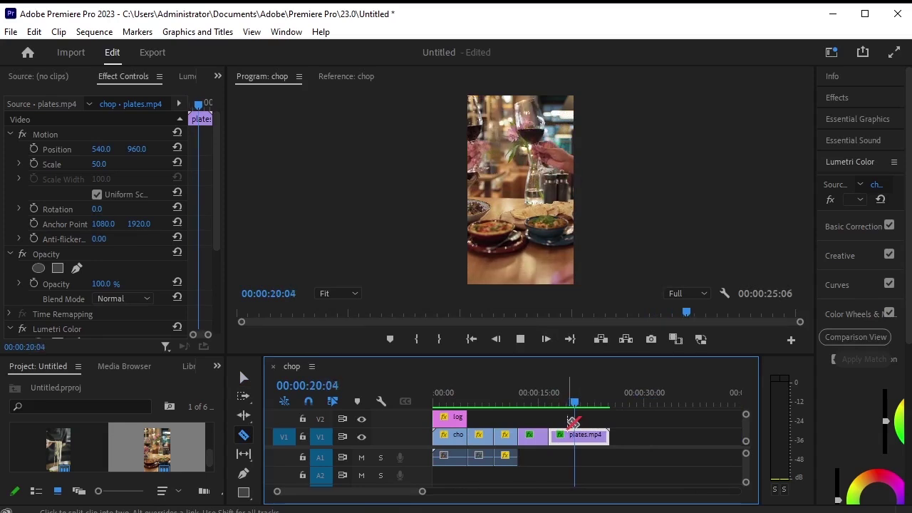
pyautogui.press('space')
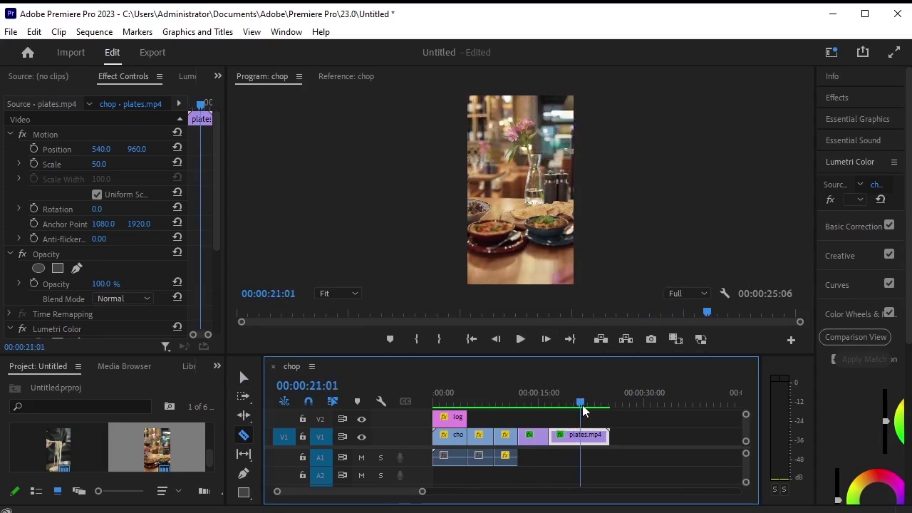
pyautogui.press('Left')
pyautogui.press('Left')
pyautogui.press('Left')
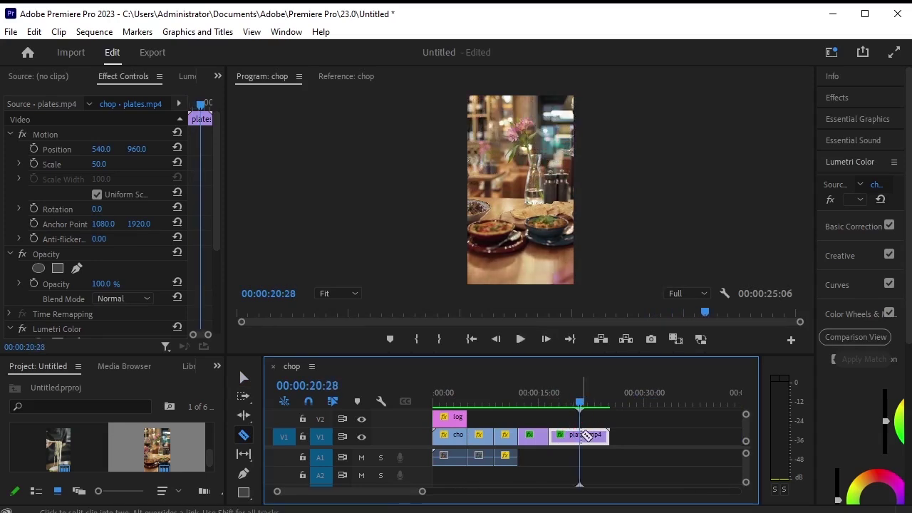
pyautogui.press('space')
pyautogui.click(583, 437)
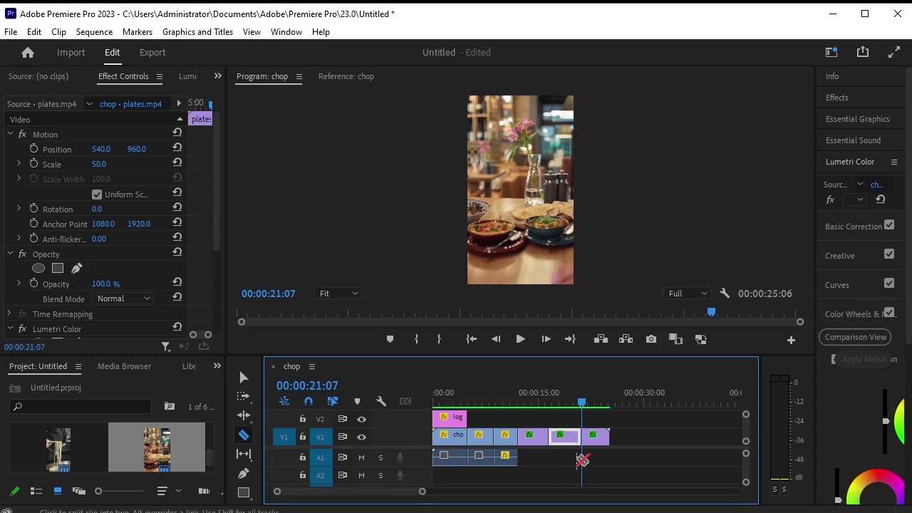
pyautogui.press('space')
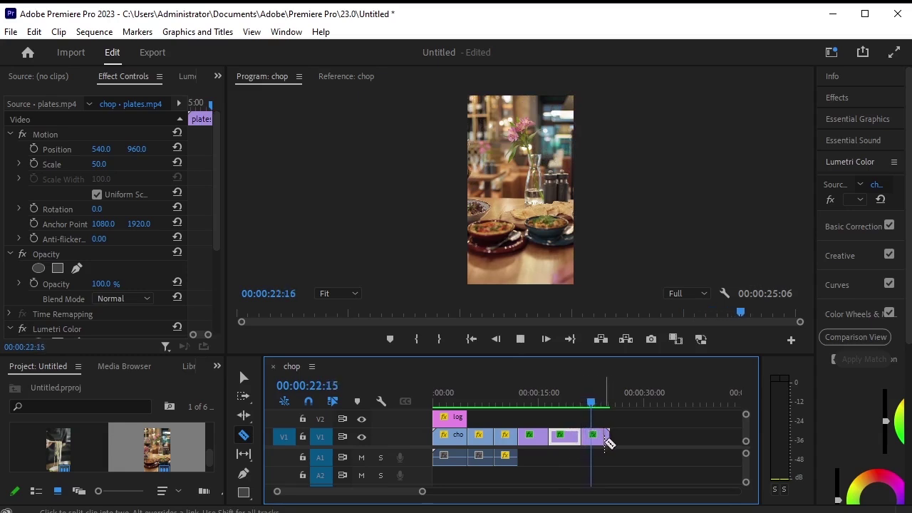
pyautogui.press('space')
# Add Gaussian Blur to the final plates.mp4 piece and set Blurriness to 62.0.
pyautogui.press('v')
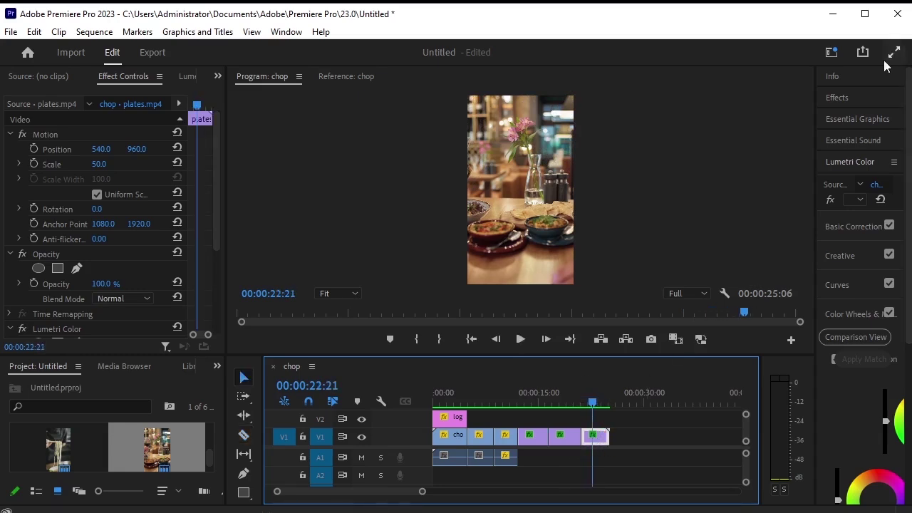
pyautogui.click(839, 98)
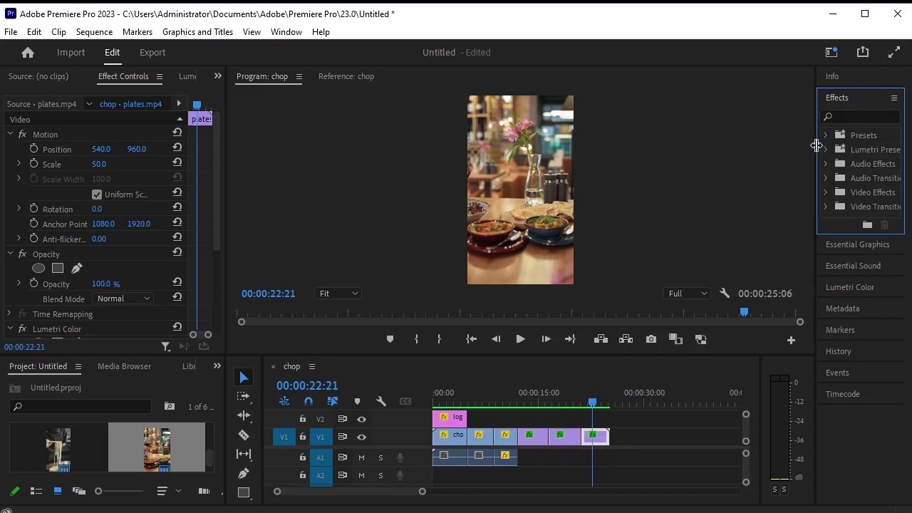
pyautogui.moveTo(815, 146); pyautogui.dragTo(769, 146)
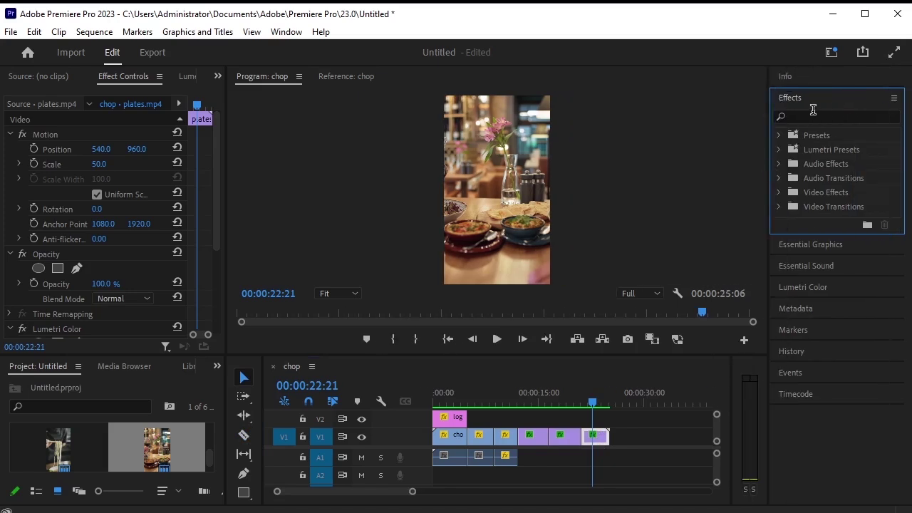
pyautogui.click(811, 116)
pyautogui.write('GA')
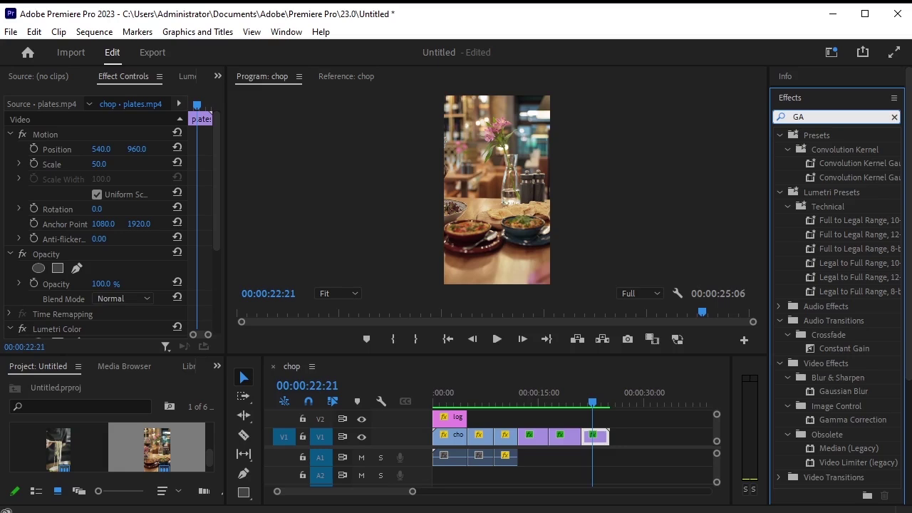
pyautogui.click(860, 392)
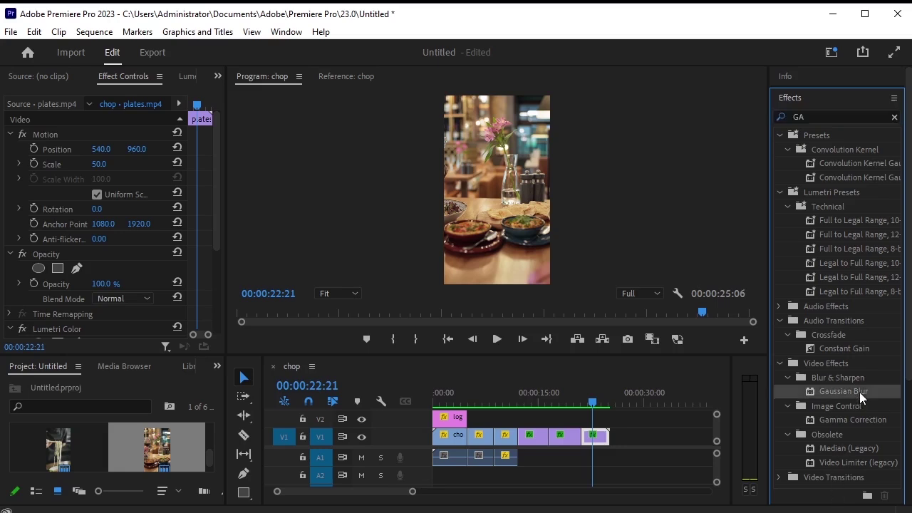
pyautogui.moveTo(845, 392); pyautogui.dragTo(602, 445)
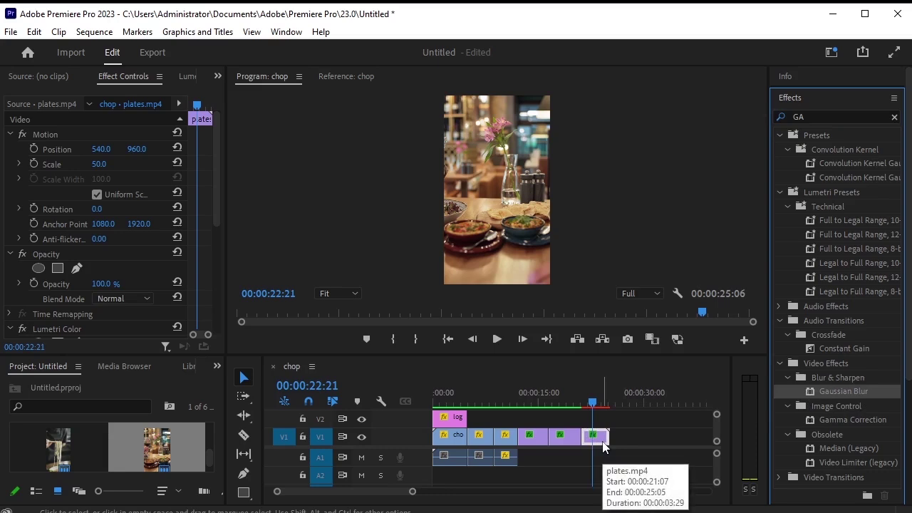
pyautogui.scroll(-6, 154, 291)
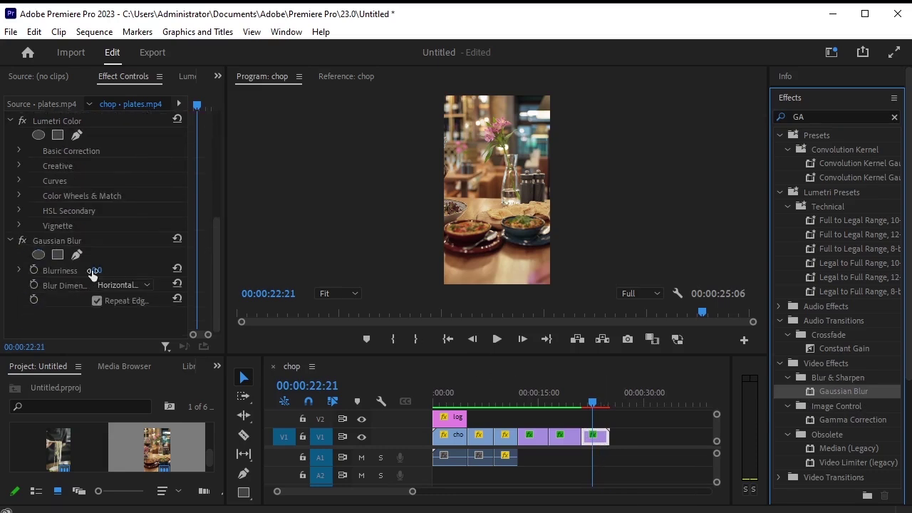
pyautogui.moveTo(95, 269); pyautogui.dragTo(119, 263)
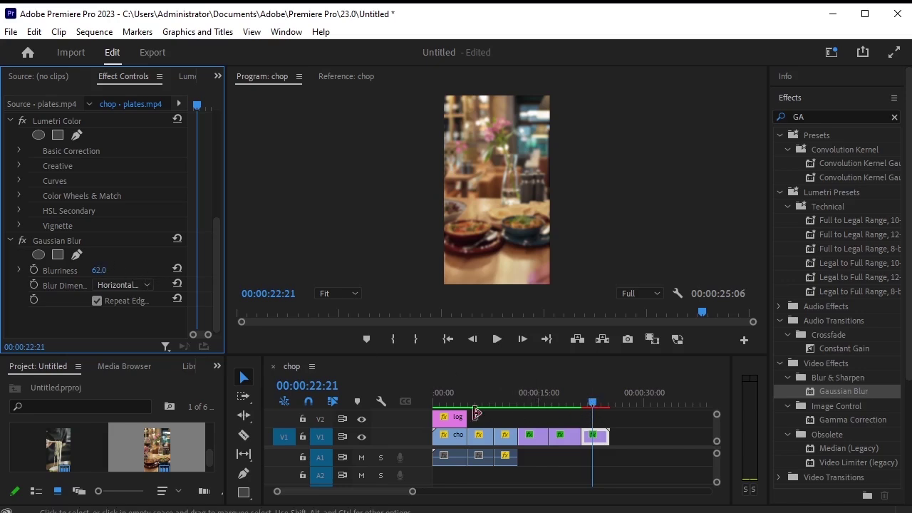
# Copy logo.png onto V2 above the final clip and move it to position 540, 863.
pyautogui.click(457, 422)
pyautogui.moveTo(458, 422); pyautogui.dragTo(604, 419)
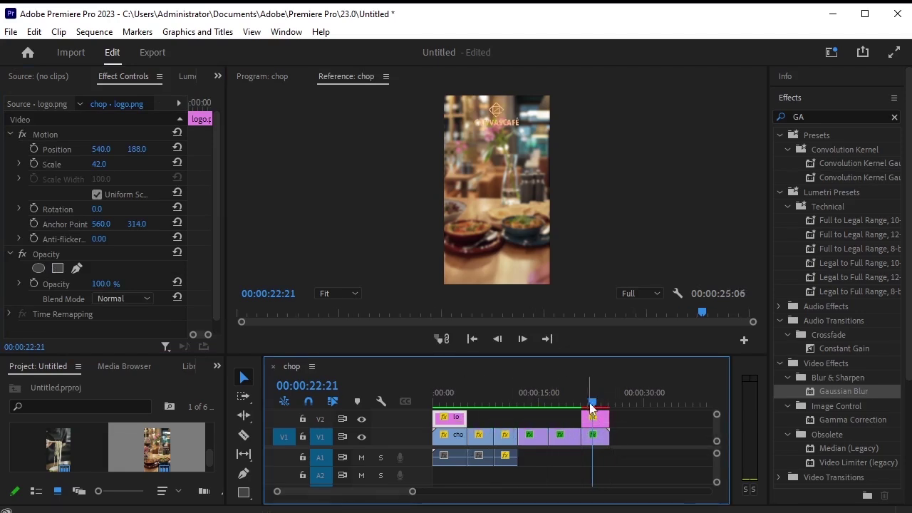
pyautogui.press('j')
pyautogui.click(594, 412)
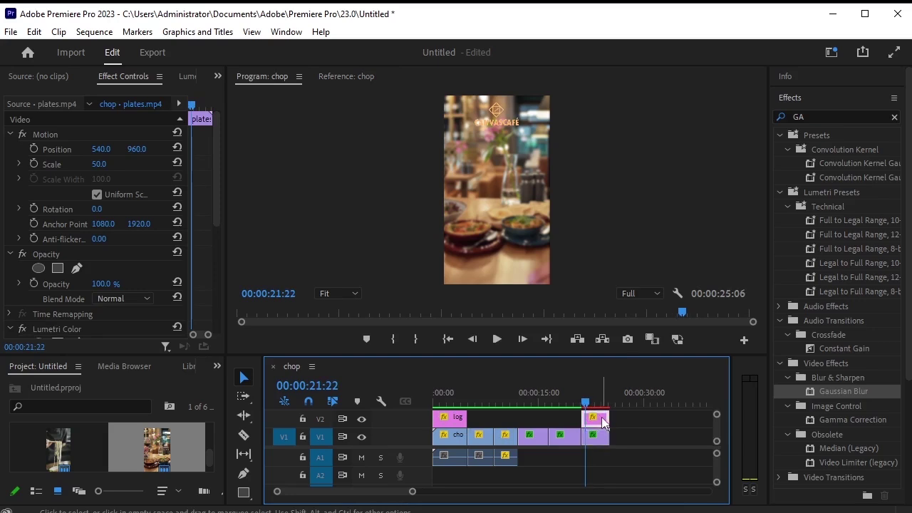
pyautogui.click(602, 421)
pyautogui.moveTo(136, 149)
pyautogui.mouseDown()
pyautogui.moveTo(178, 149)
pyautogui.moveTo(134, 154)
pyautogui.mouseUp()
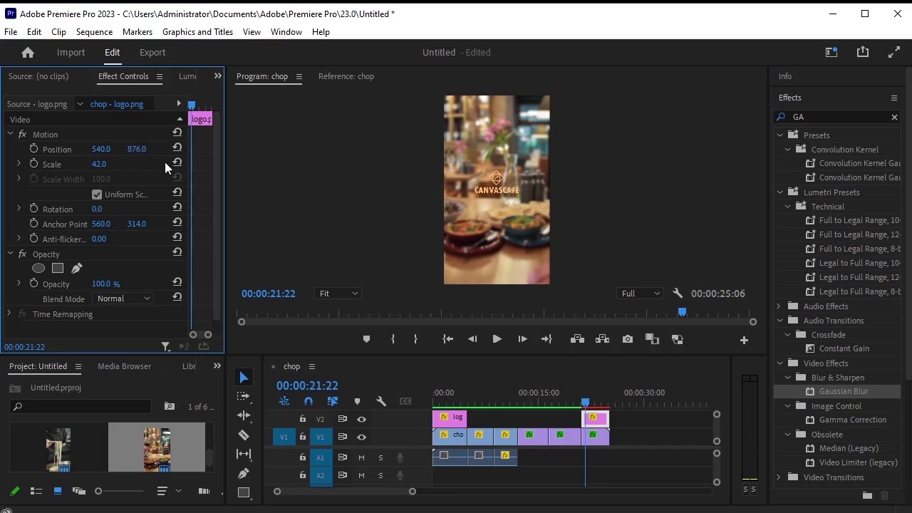
pyautogui.moveTo(143, 148); pyautogui.dragTo(146, 149)
# Apply Posterize Time, found by searching 'POSTER', to the wine-glass plates.mp4 piece.
pyautogui.click(584, 403)
pyautogui.moveTo(585, 408); pyautogui.dragTo(561, 411)
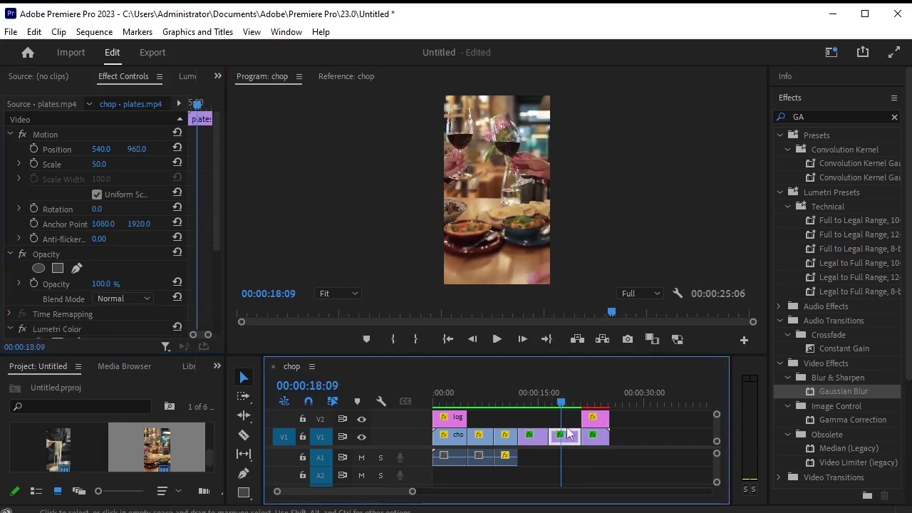
pyautogui.click(567, 437)
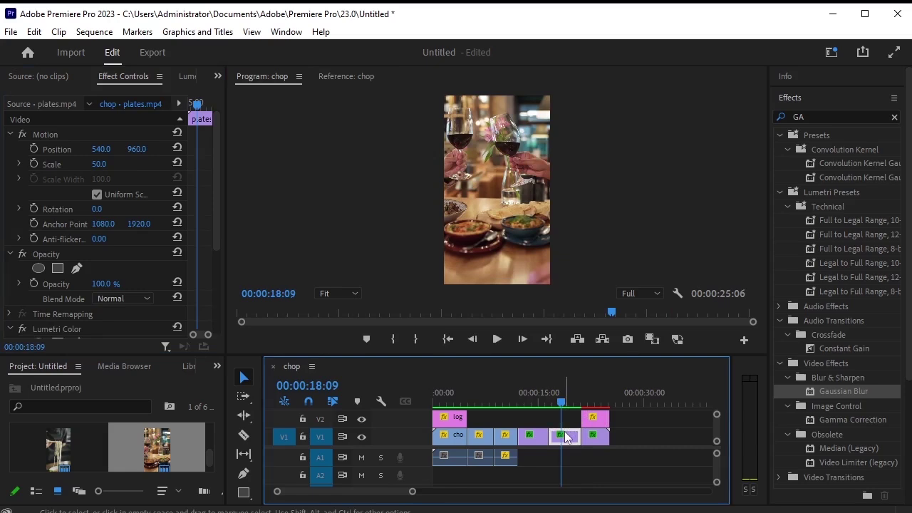
pyautogui.click(838, 114)
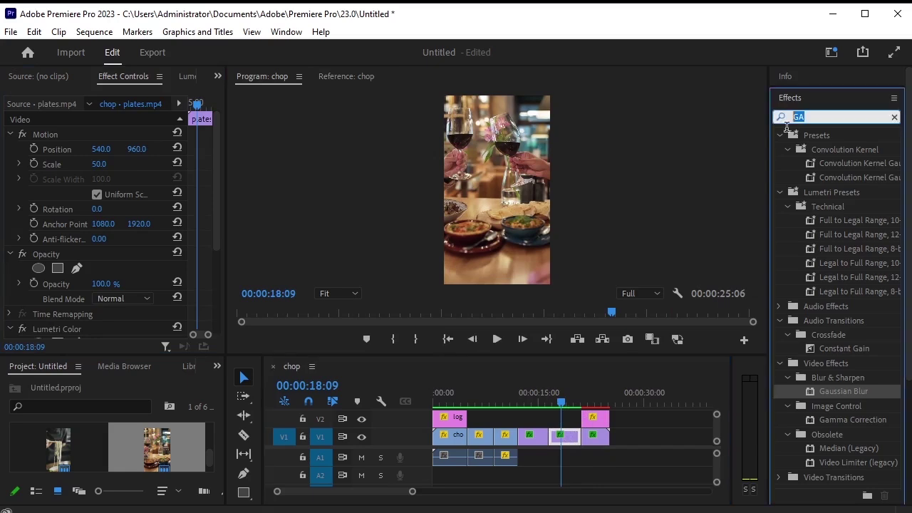
pyautogui.write('POSTER')
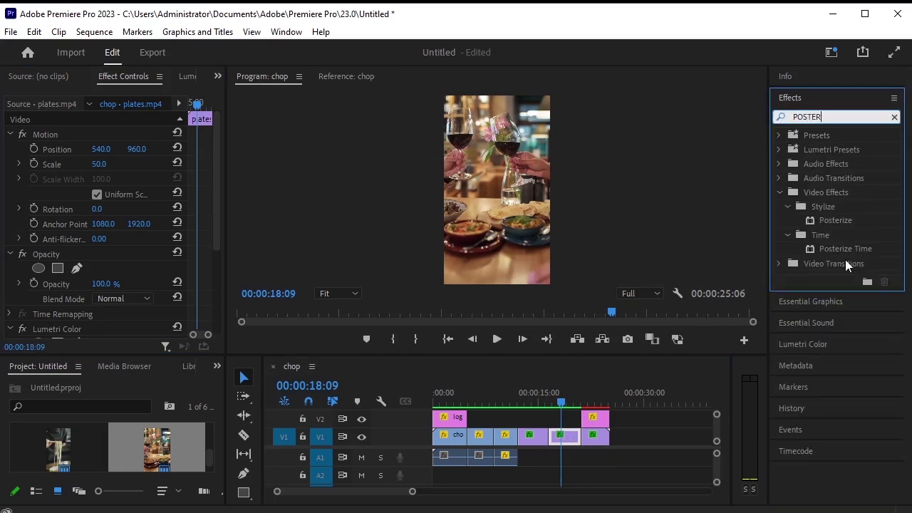
pyautogui.moveTo(845, 249); pyautogui.dragTo(559, 439)
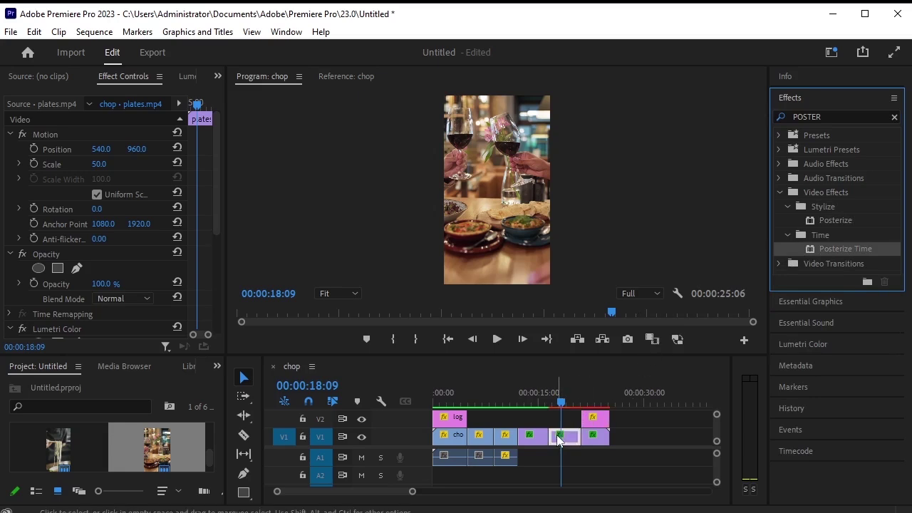
# Set the Posterize Time Frame Rate to 5 in Effect Controls.
pyautogui.scroll(-10, 91, 269)
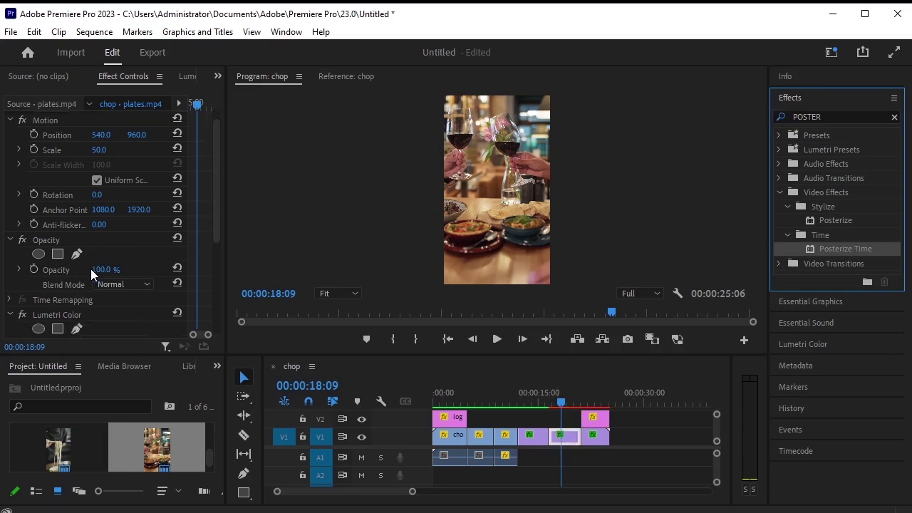
pyautogui.scroll(-1, 91, 269)
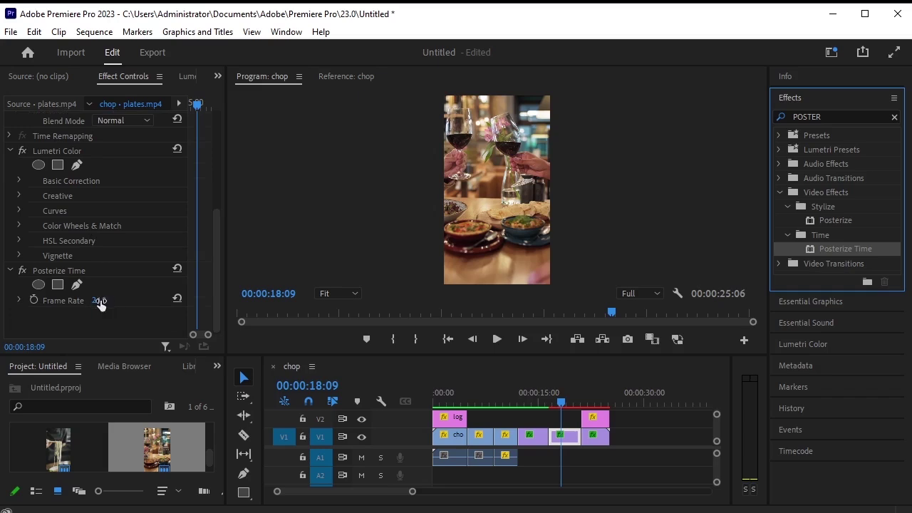
pyautogui.click(100, 300)
pyautogui.write('5')
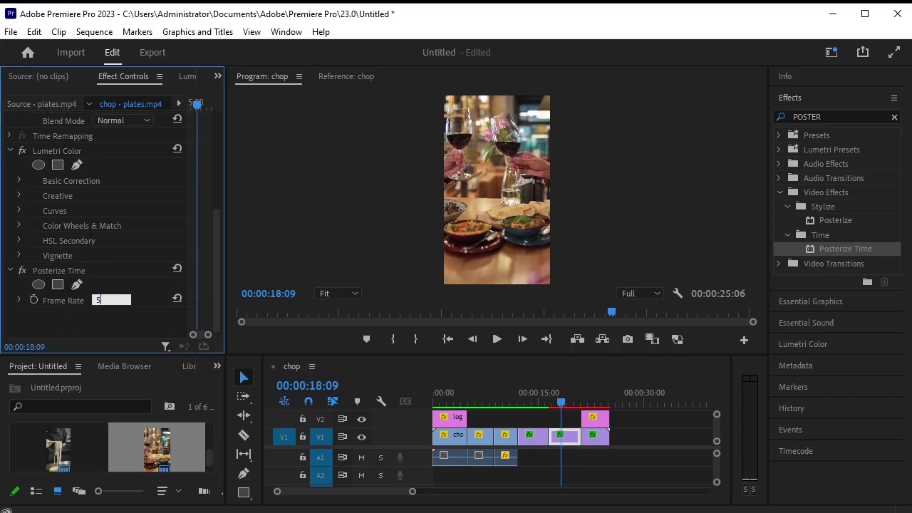
pyautogui.press('Return')
pyautogui.click(385, 289)
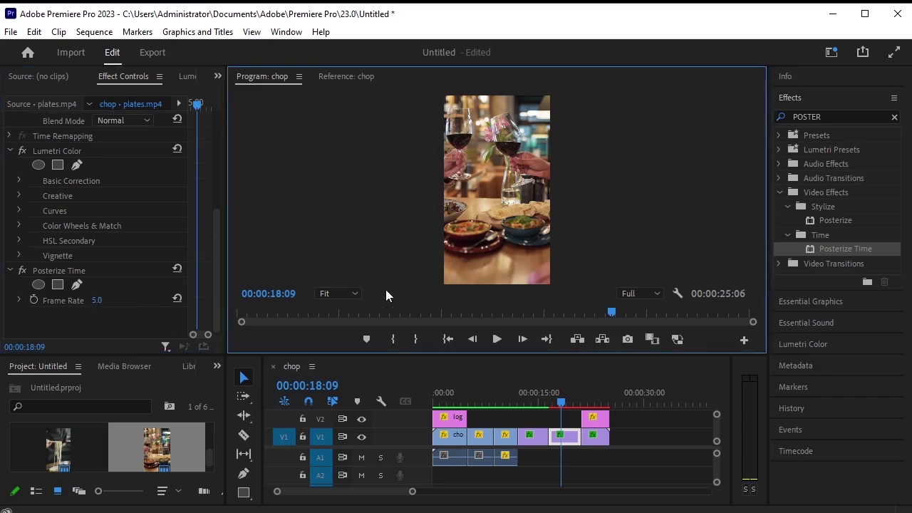
# Render the sequence In to Out, then park the playhead at q.mp4's first frame, 00:00:12:07.
pyautogui.click(94, 32)
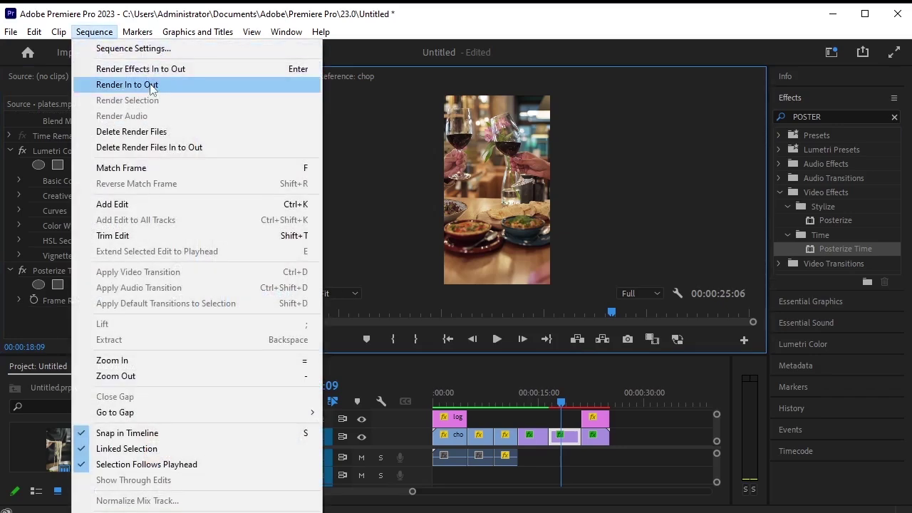
pyautogui.click(150, 85)
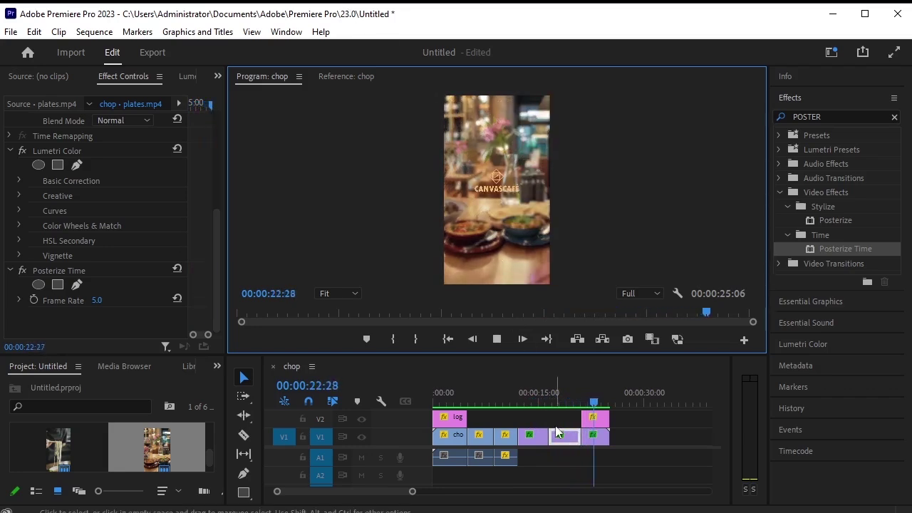
pyautogui.click(596, 436)
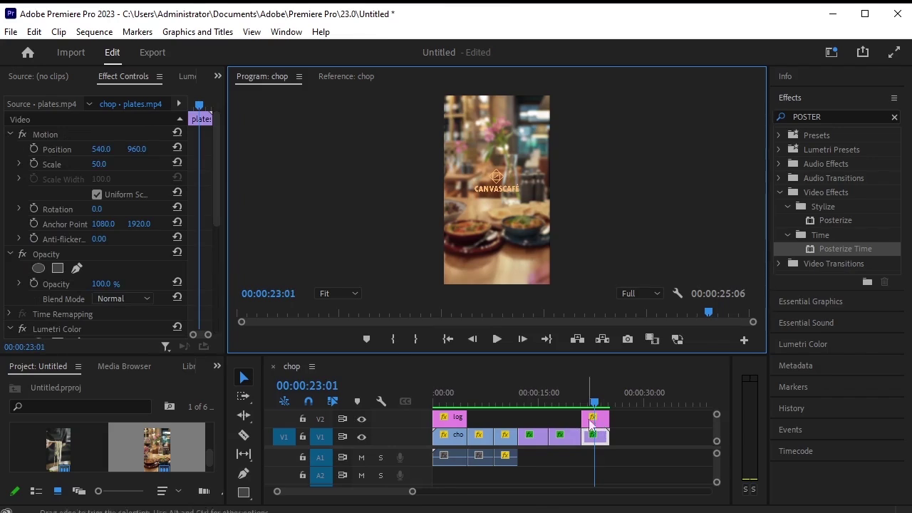
pyautogui.moveTo(595, 402); pyautogui.dragTo(522, 407)
pyautogui.click(536, 436)
pyautogui.press('j')
pyautogui.press('=')
pyautogui.press('=')
pyautogui.press('=')
pyautogui.press('=')
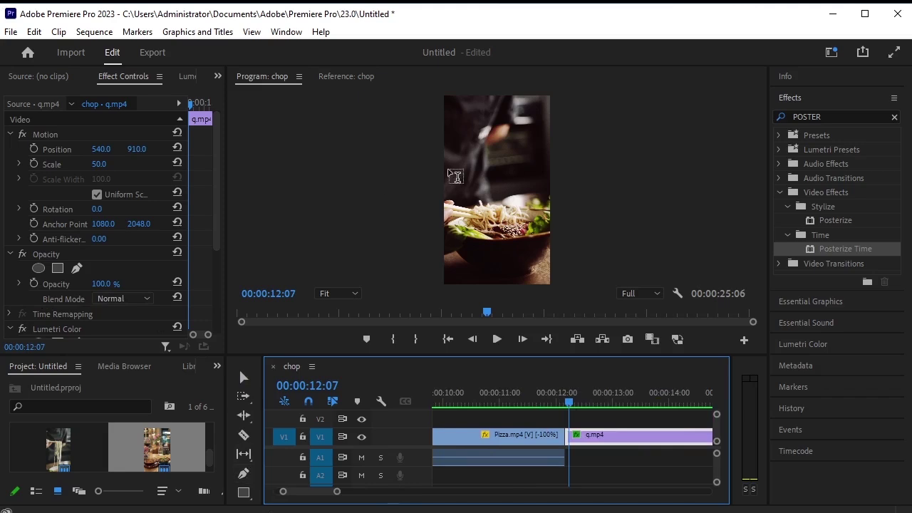
# Paste the caption text over the noodle clip and set its font to Vivaldi Italic.
pyautogui.click(455, 135)
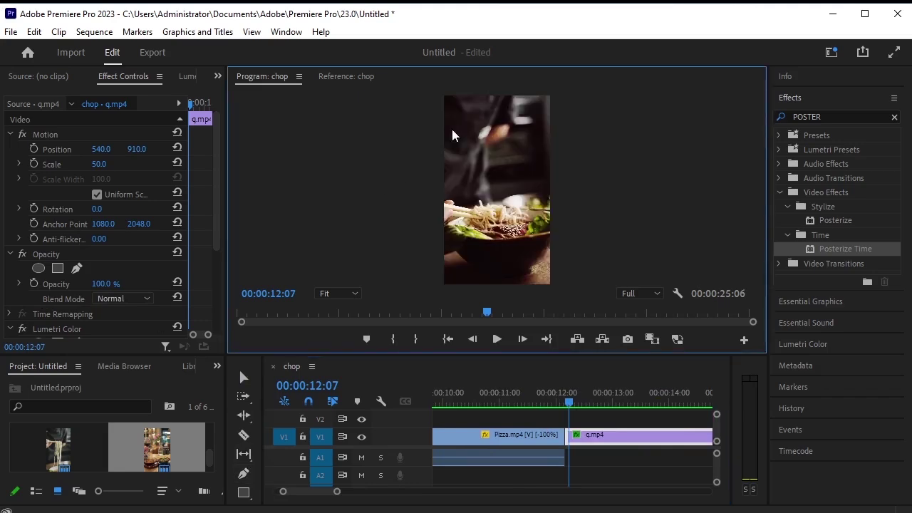
pyautogui.hotkey('ctrl', 'v')
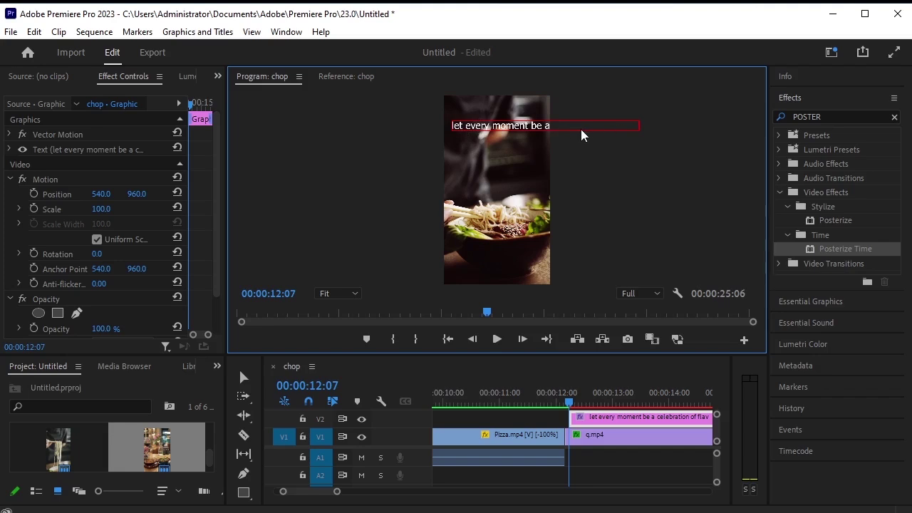
pyautogui.moveTo(442, 132); pyautogui.dragTo(655, 140)
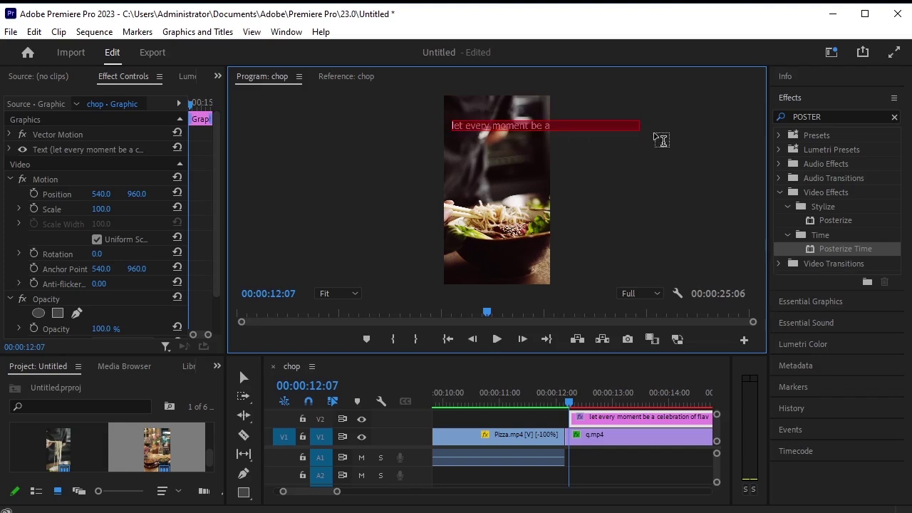
pyautogui.click(10, 149)
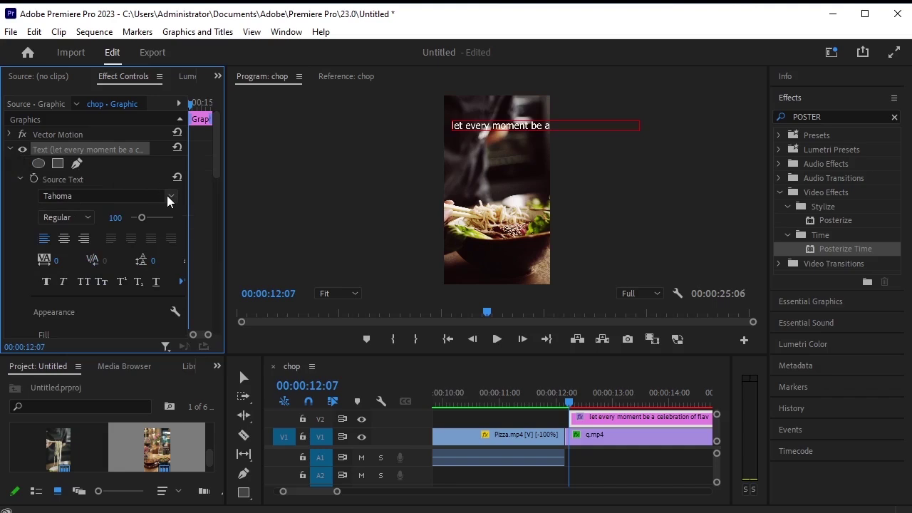
pyautogui.click(172, 197)
pyautogui.click(250, 399)
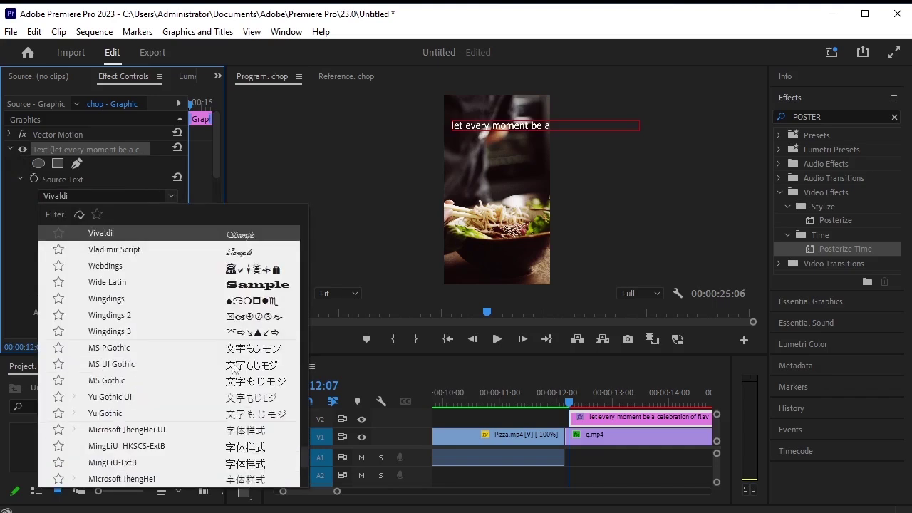
pyautogui.scroll(-5, 210, 290)
pyautogui.press('Escape')
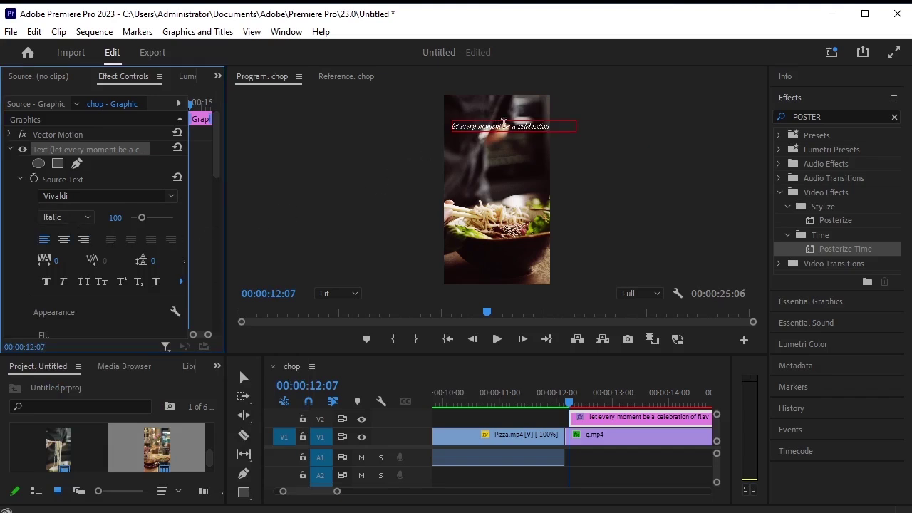
# Set the preview to 25% magnification and the caption's font size to 70.
pyautogui.click(350, 295)
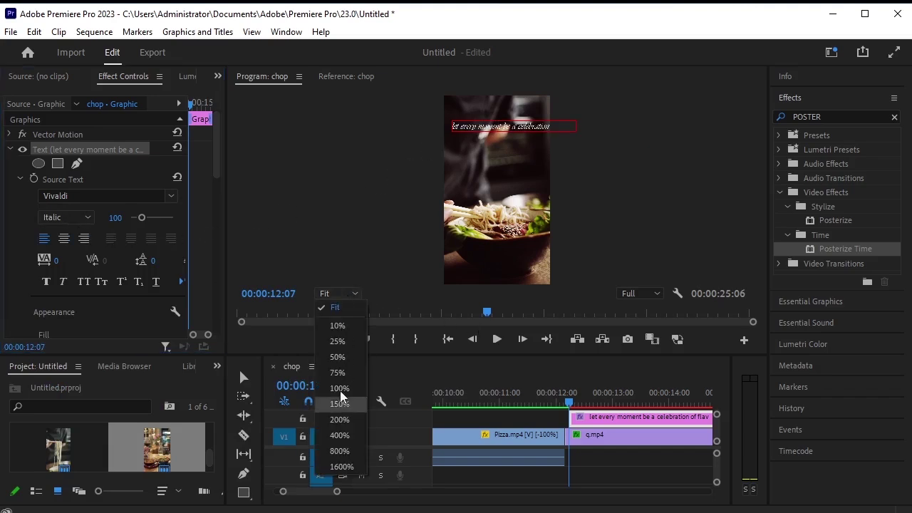
pyautogui.press('Escape')
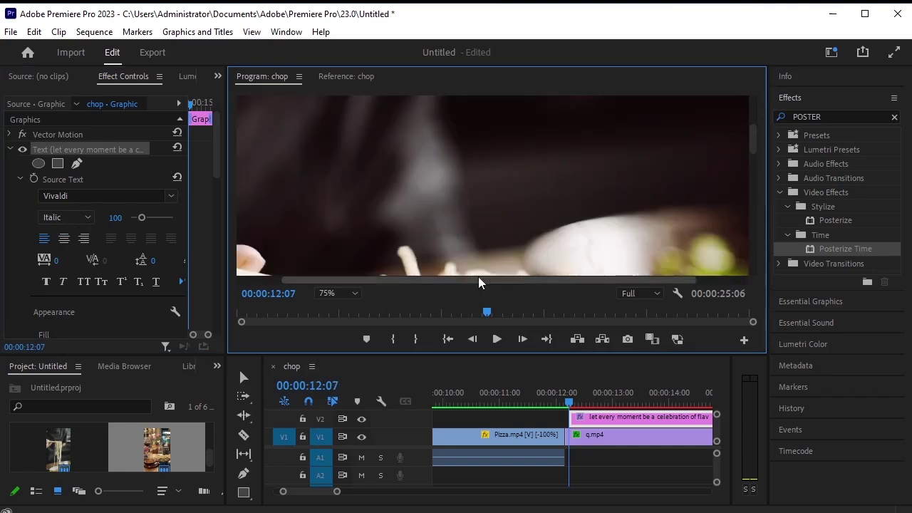
pyautogui.moveTo(478, 278)
pyautogui.mouseDown()
pyautogui.moveTo(460, 281)
pyautogui.moveTo(476, 280)
pyautogui.mouseUp()
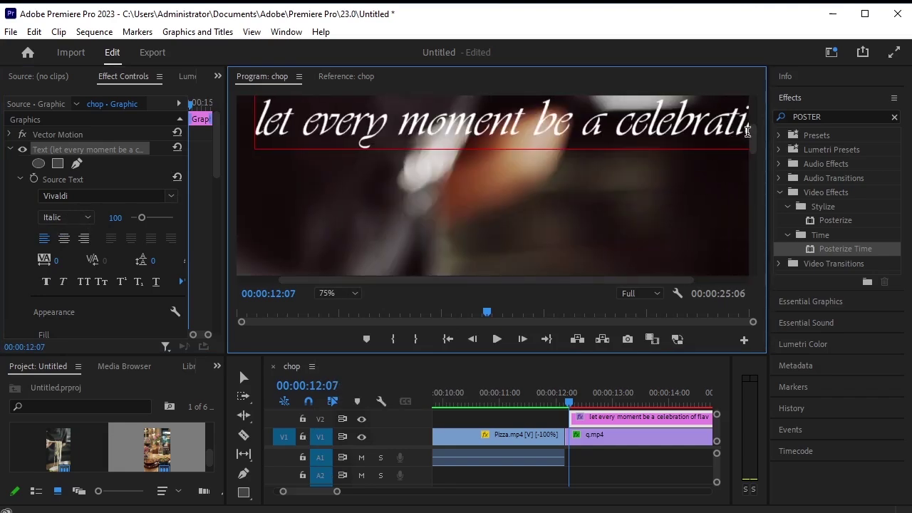
pyautogui.moveTo(754, 142); pyautogui.dragTo(753, 124)
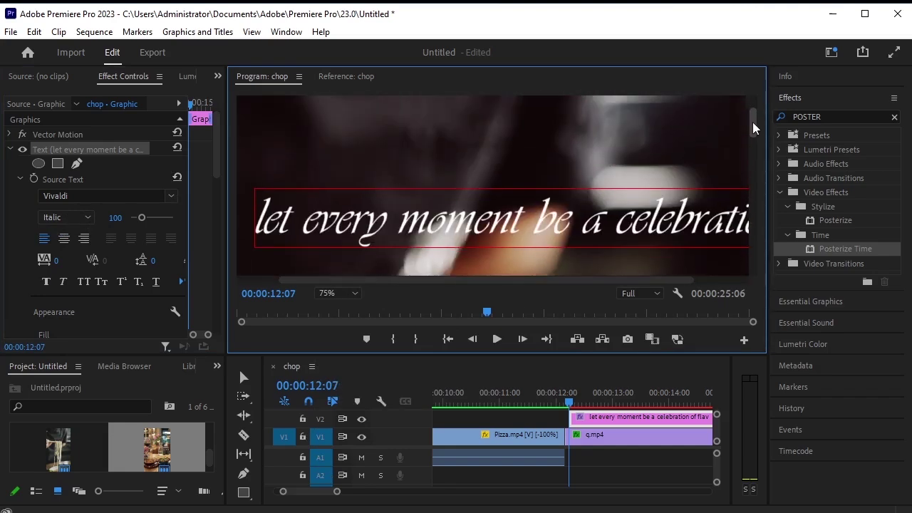
pyautogui.click(340, 293)
pyautogui.click(340, 346)
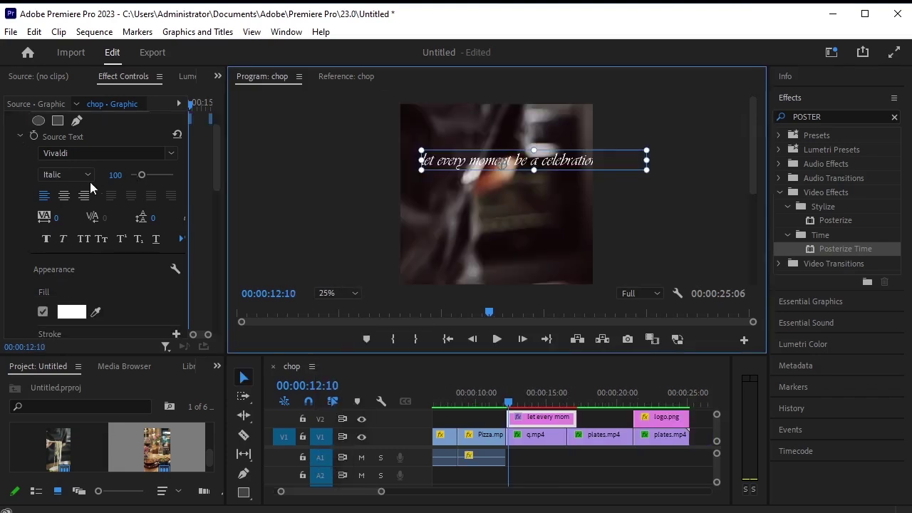
pyautogui.click(90, 182)
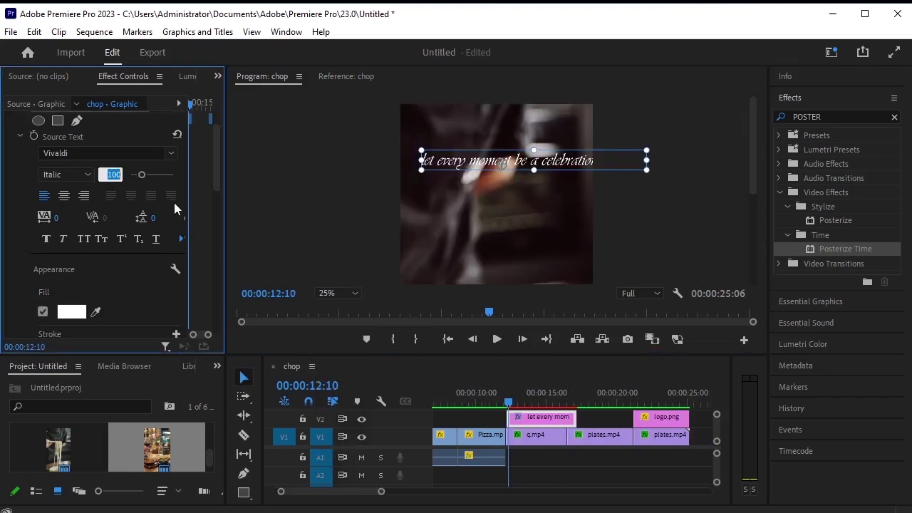
pyautogui.write('70')
pyautogui.press('Return')
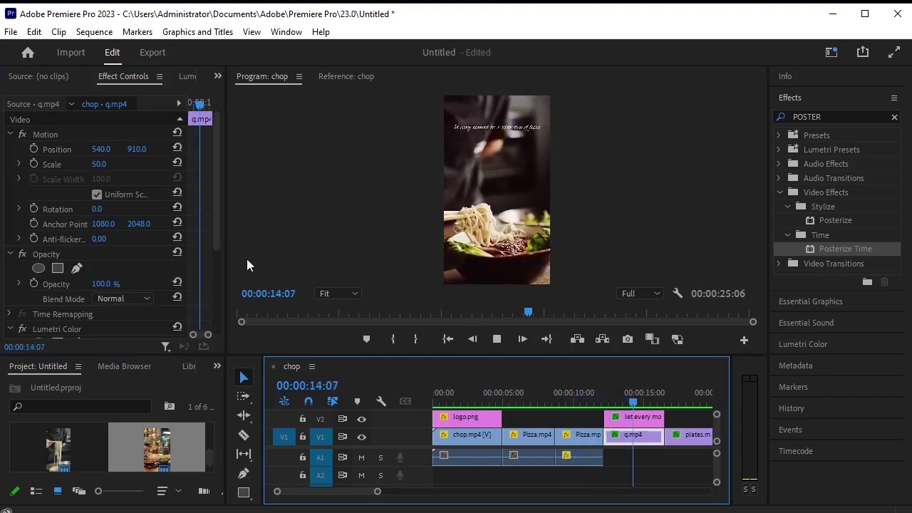
# Alt-drag a copy of the caption over the Pizza clips and lower it to Position Y 1287.
pyautogui.press('space')
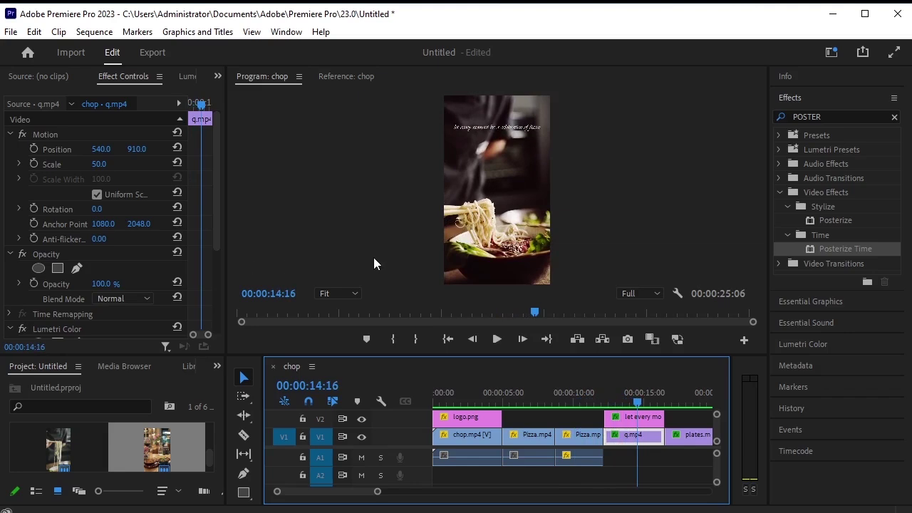
pyautogui.click(645, 420)
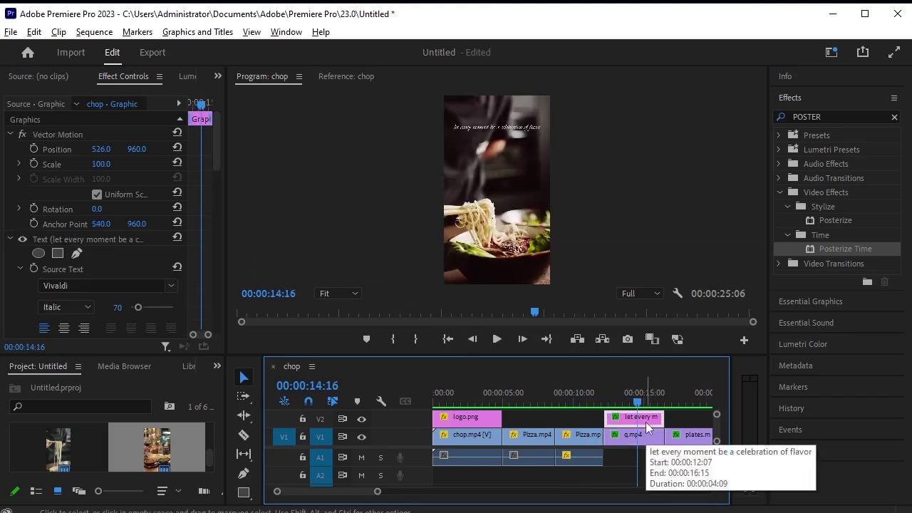
pyautogui.moveTo(633, 422); pyautogui.dragTo(536, 423)
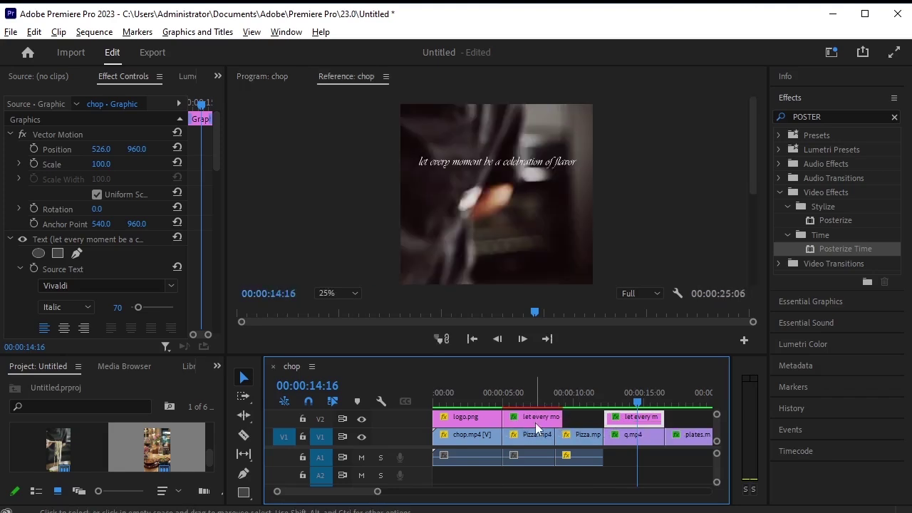
pyautogui.moveTo(637, 404); pyautogui.dragTo(529, 406)
pyautogui.moveTo(137, 149); pyautogui.dragTo(142, 149)
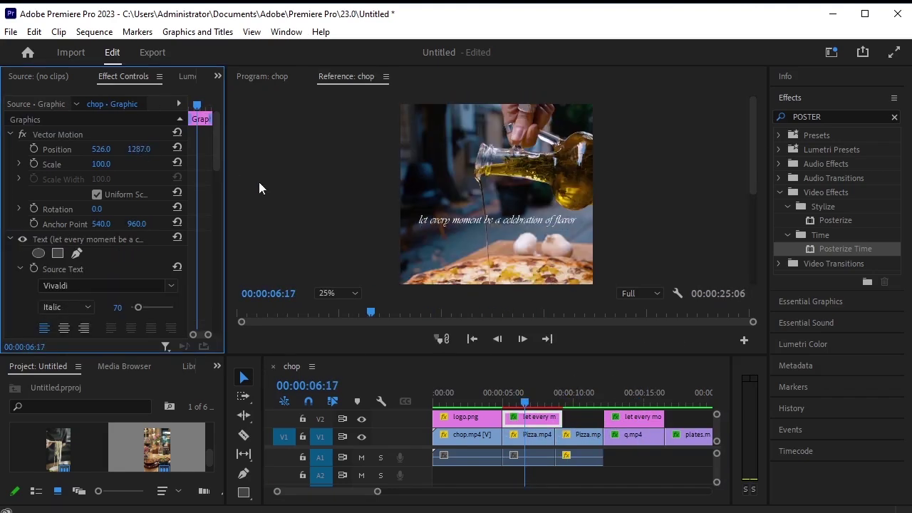
# Extend the copied caption's duration to about 6:22.
pyautogui.moveTo(524, 403); pyautogui.dragTo(499, 403)
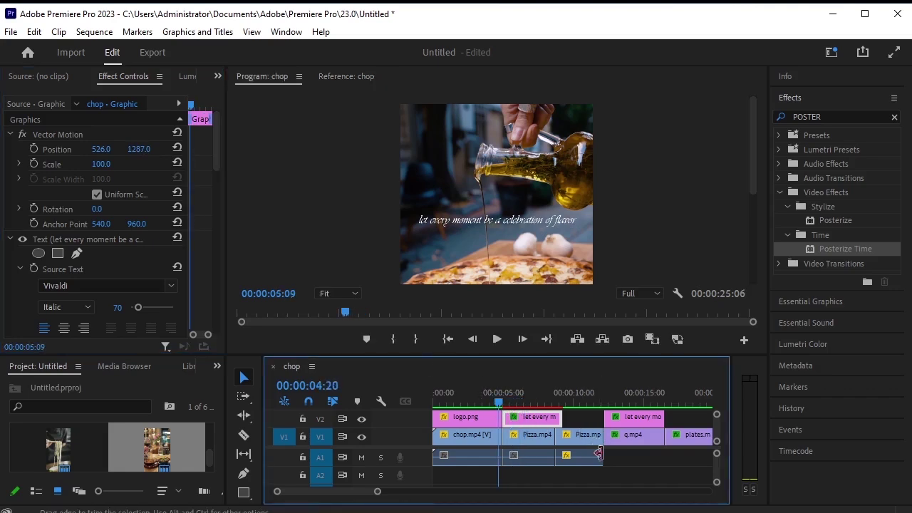
pyautogui.click(642, 459)
pyautogui.press('space')
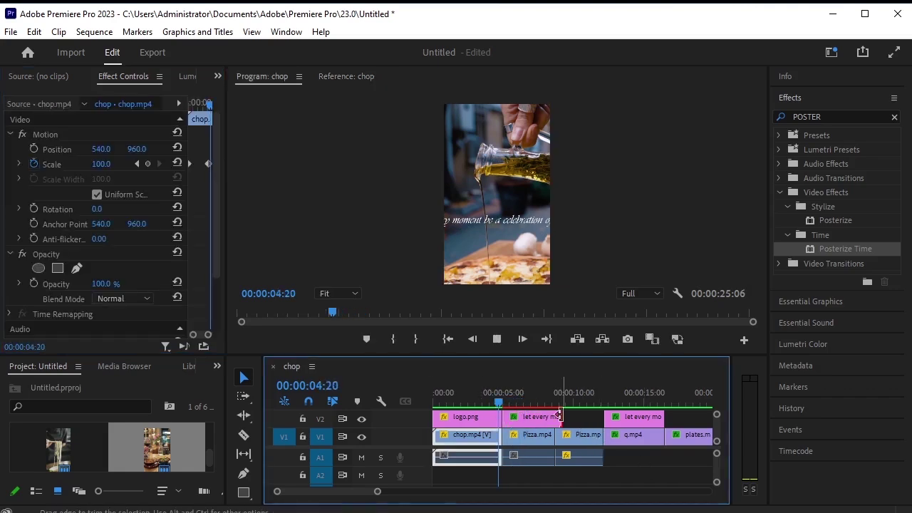
pyautogui.moveTo(559, 415); pyautogui.dragTo(602, 425)
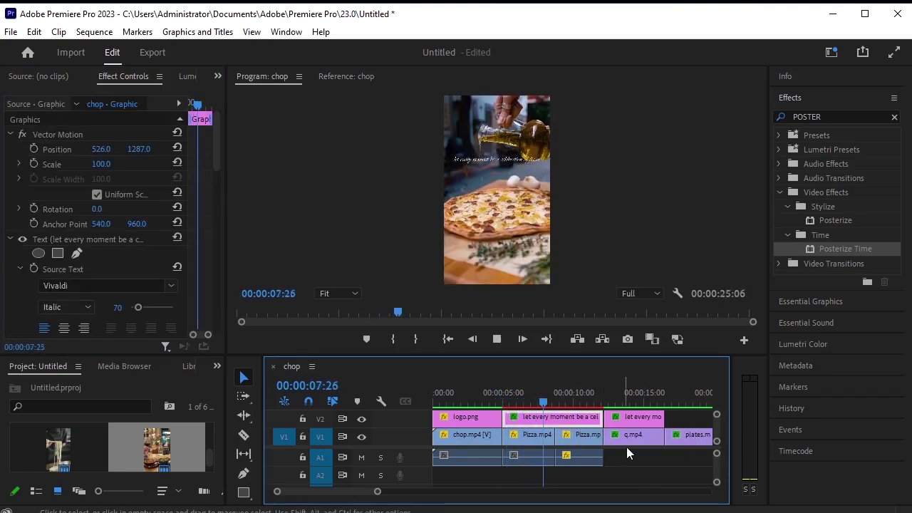
pyautogui.press('Home')
pyautogui.press('-')
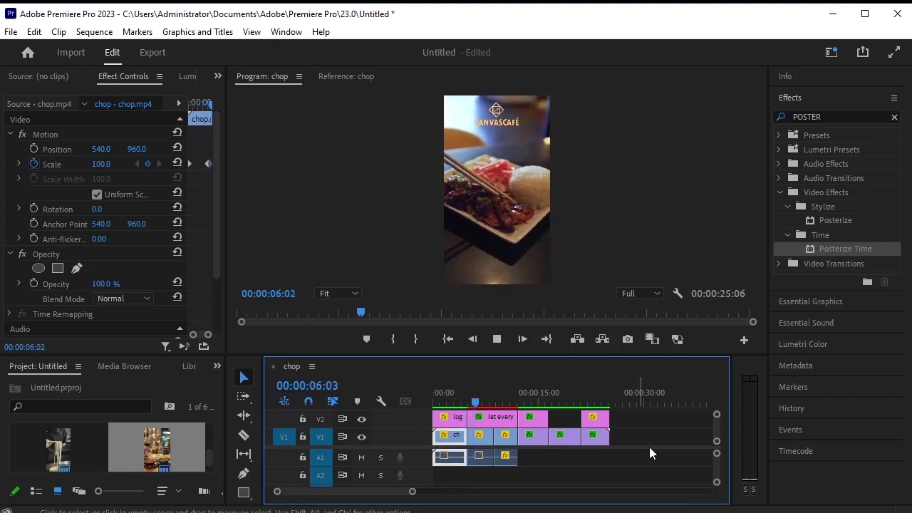
pyautogui.click(480, 435)
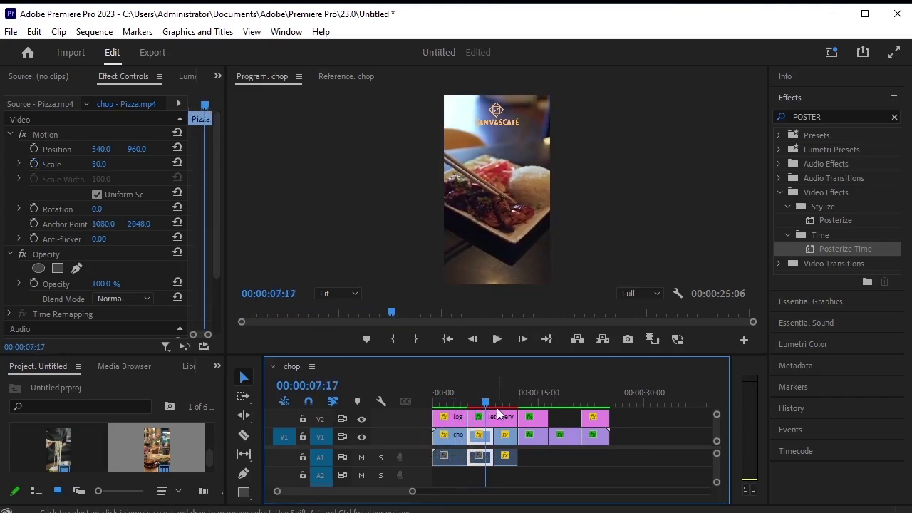